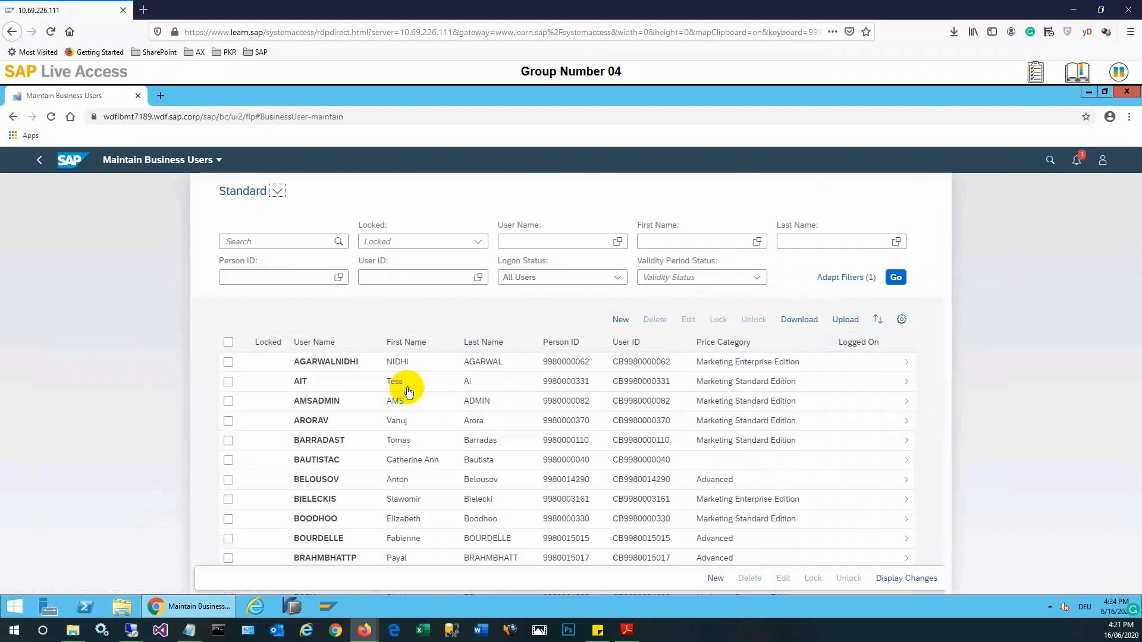
Search the business users for s4c-04 and open the S4C-04 user's detail page
{"action": "left_click", "coordinate": [393, 243]}
{"action": "left_click", "coordinate": [517, 246]}
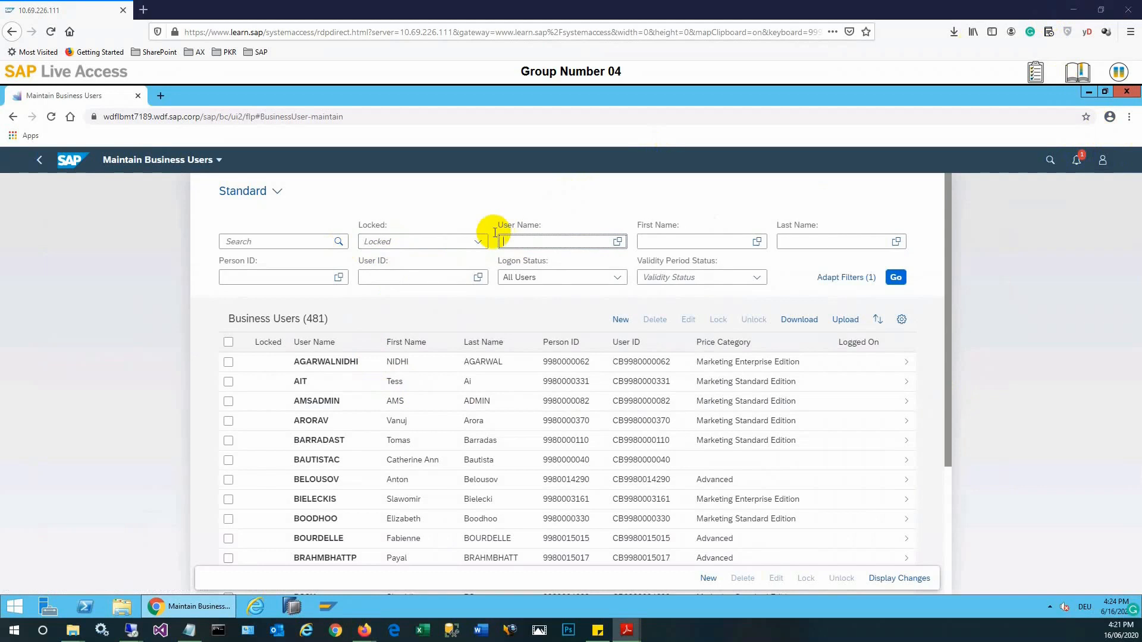
{"action": "left_click", "coordinate": [516, 242]}
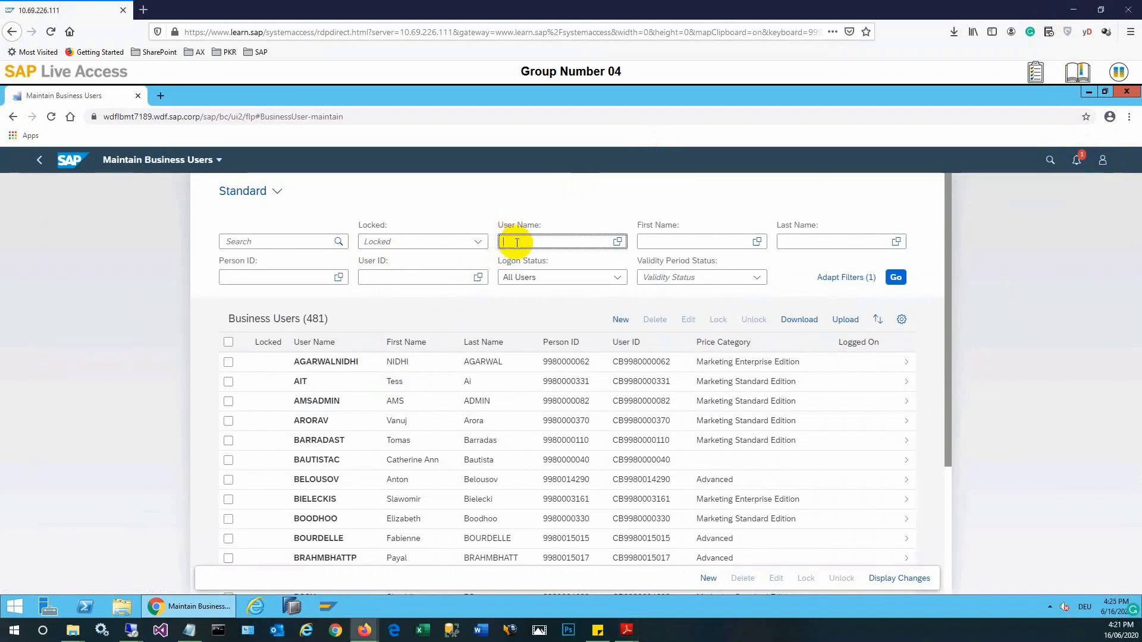
{"action": "left_click", "coordinate": [317, 242]}
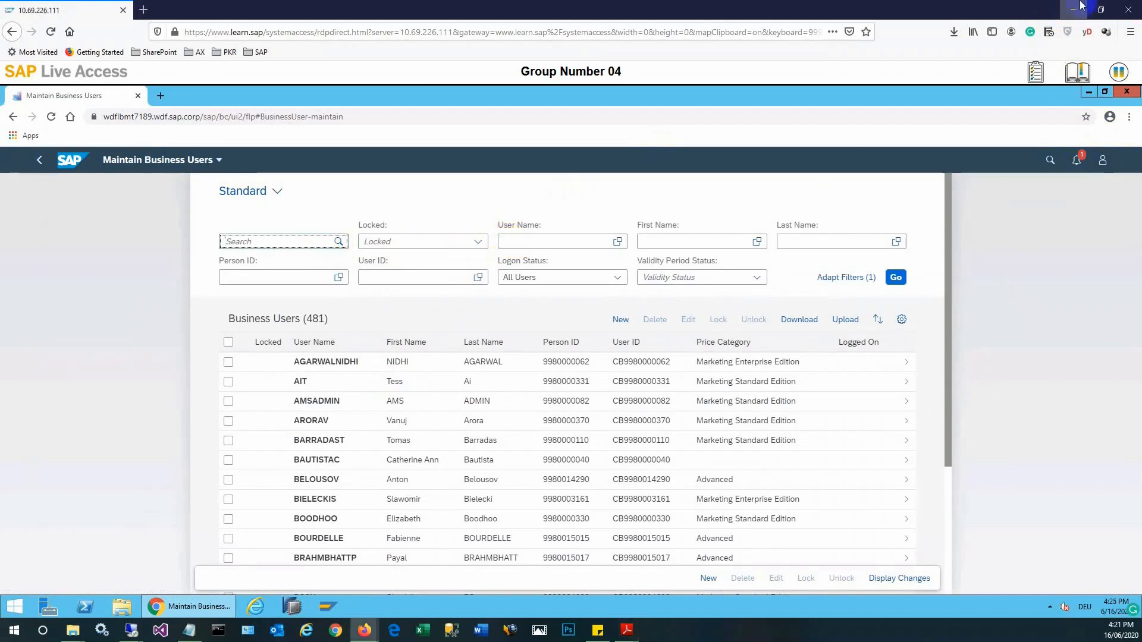
{"action": "left_click", "coordinate": [656, 243]}
{"action": "type", "text": "s4c0-"}
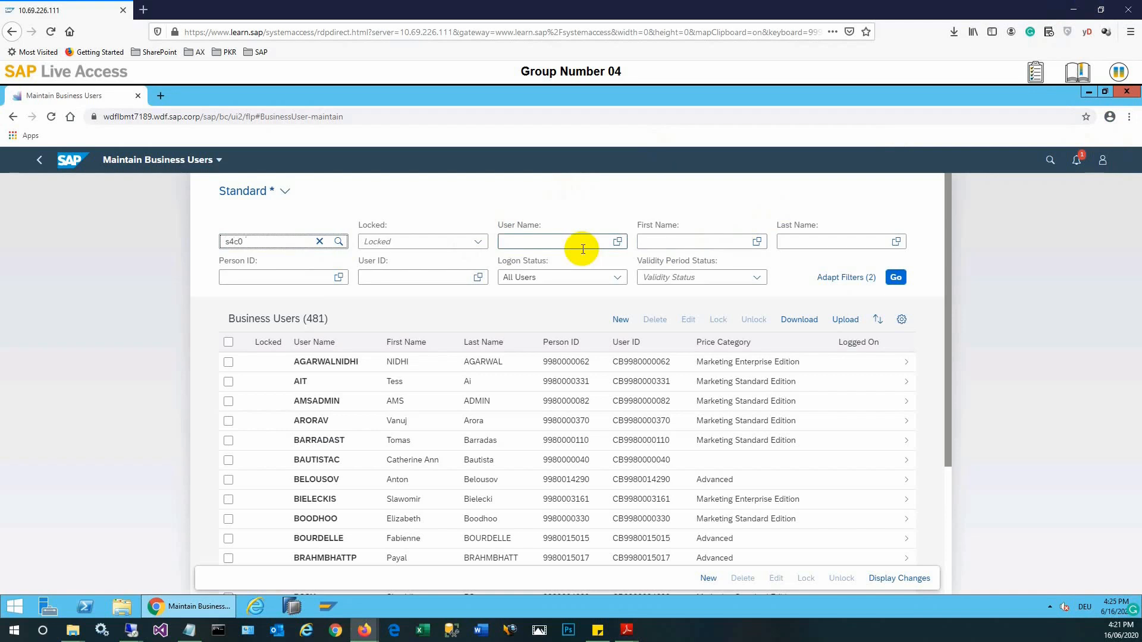
{"action": "type", "text": "04"}
{"action": "left_click", "coordinate": [896, 276]}
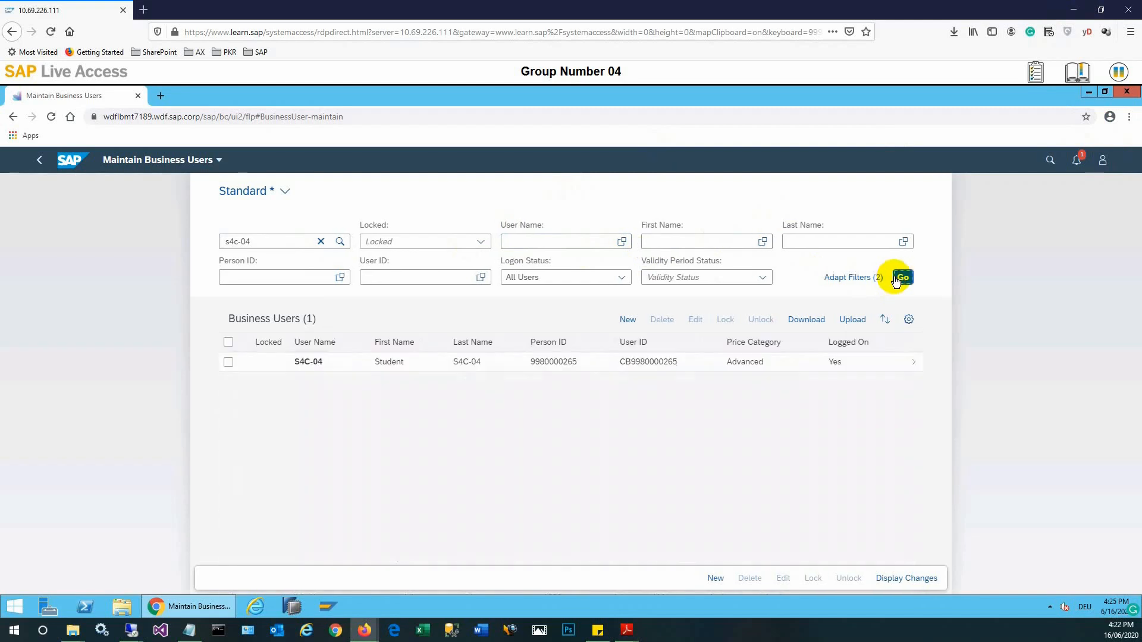
{"action": "left_click", "coordinate": [310, 361]}
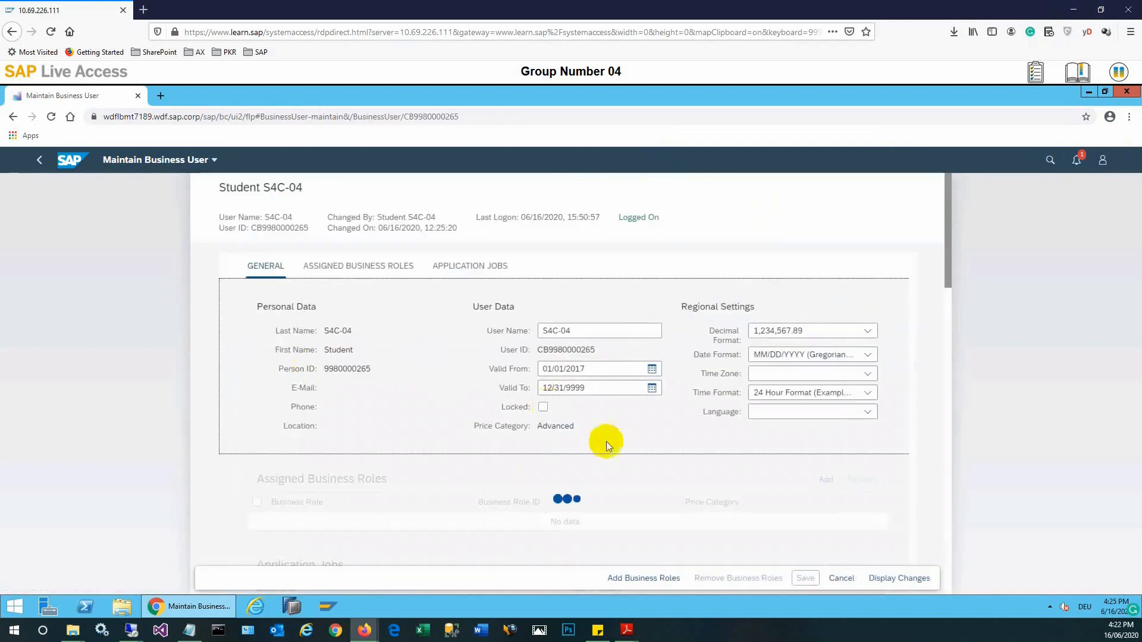
{"action": "scroll", "coordinate": [653, 448], "scroll_direction": "down", "scroll_amount": 3}
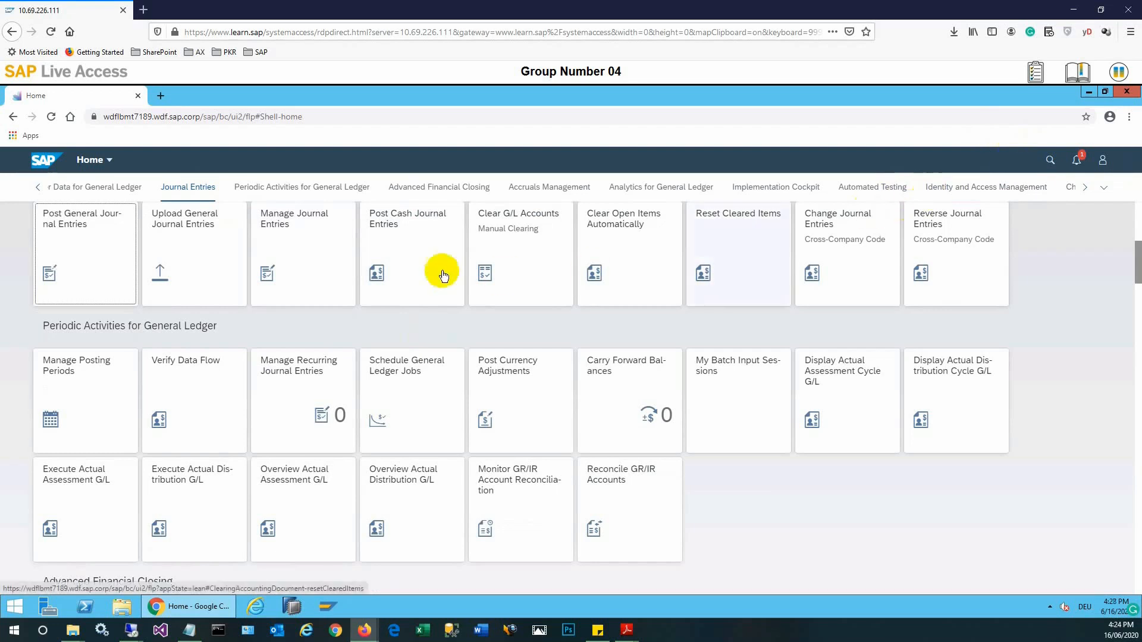
Launch the cash journal entry app and choose company code 1010 from the value help
{"action": "left_click", "coordinate": [411, 230]}
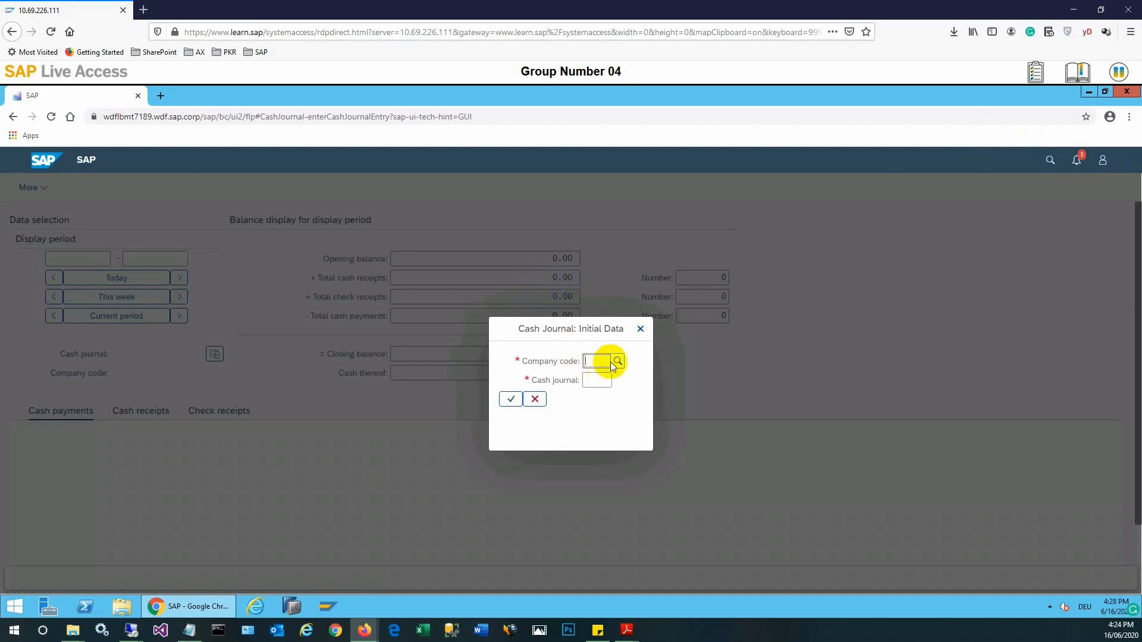
{"action": "left_click", "coordinate": [616, 362]}
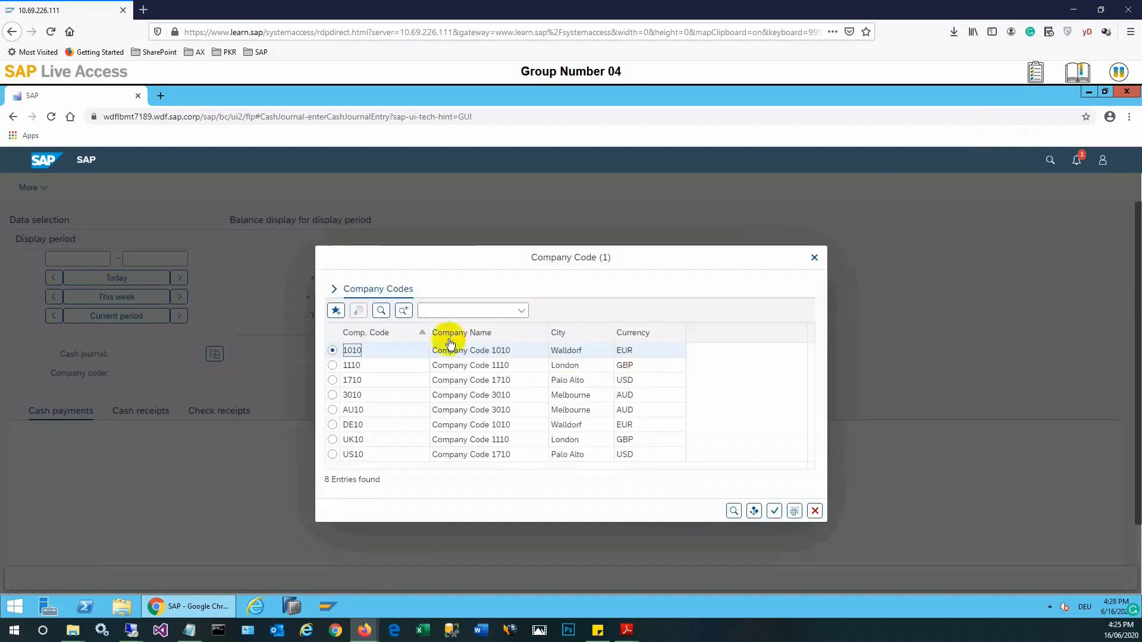
{"action": "left_click", "coordinate": [773, 510]}
{"action": "left_click", "coordinate": [592, 381]}
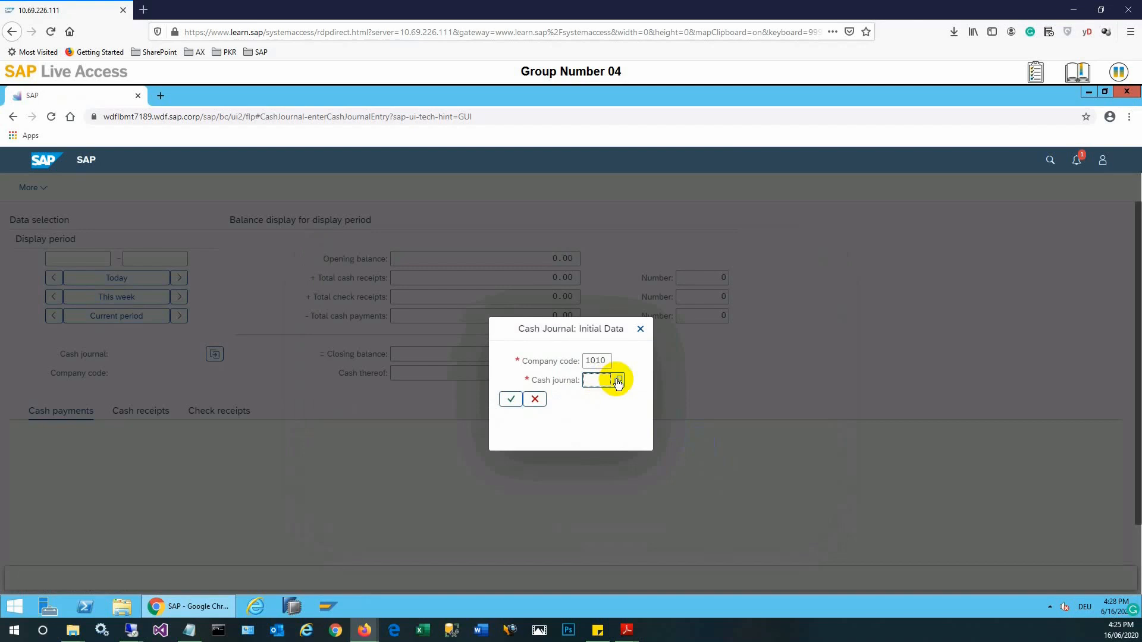
Select cash journal 0001 PETTY CASH from the value help and confirm the initial data
{"action": "left_click", "coordinate": [617, 381]}
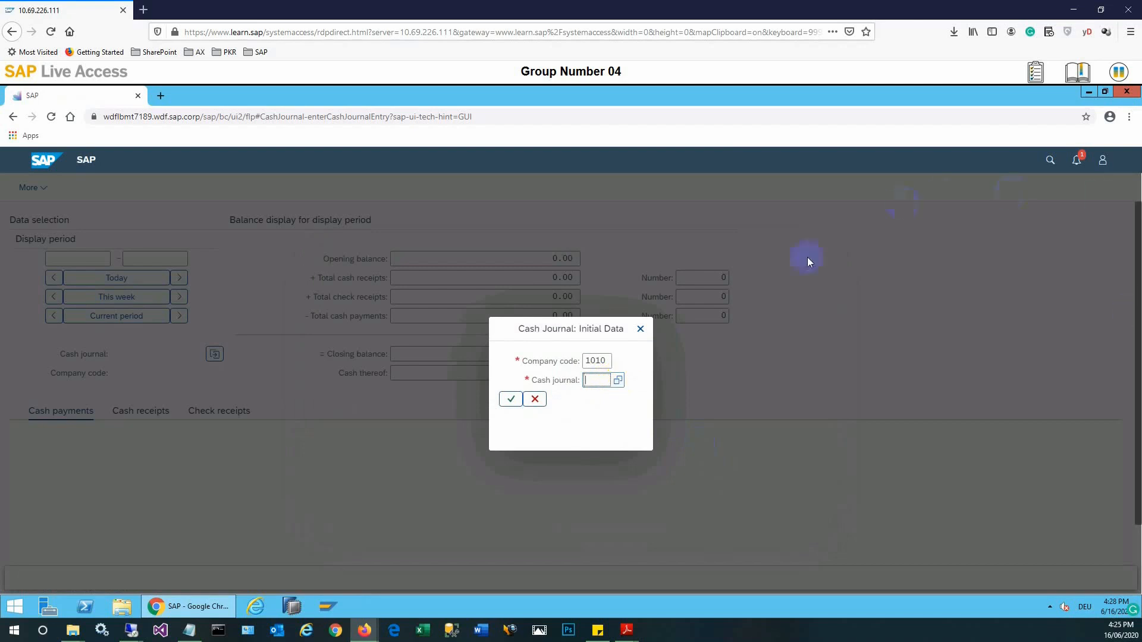
{"action": "left_click", "coordinate": [603, 381]}
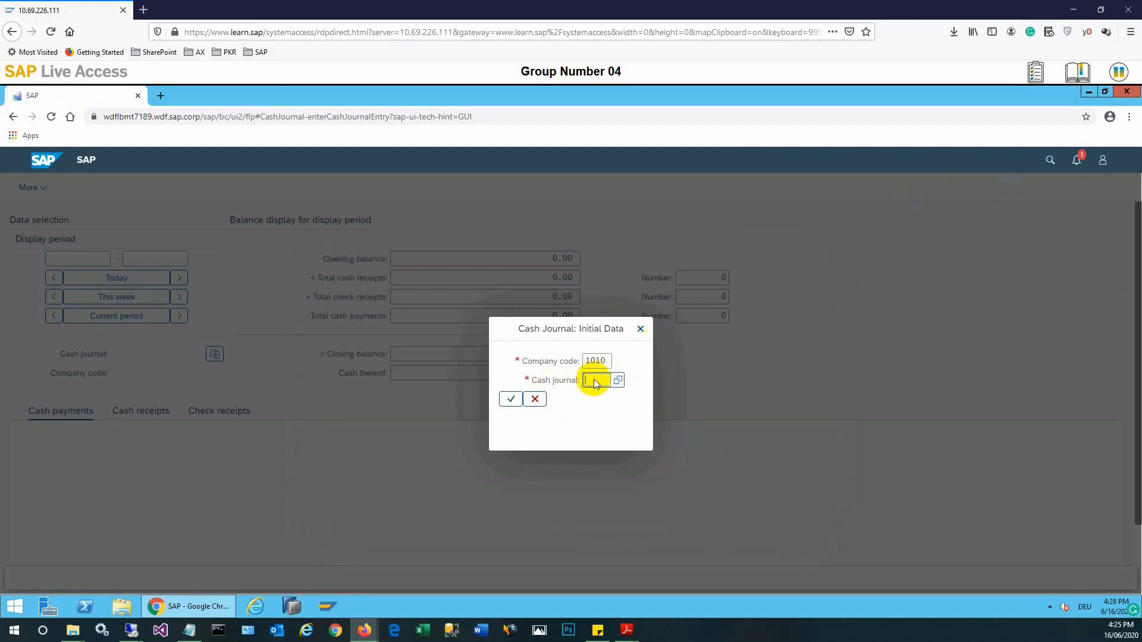
{"action": "left_click", "coordinate": [617, 381]}
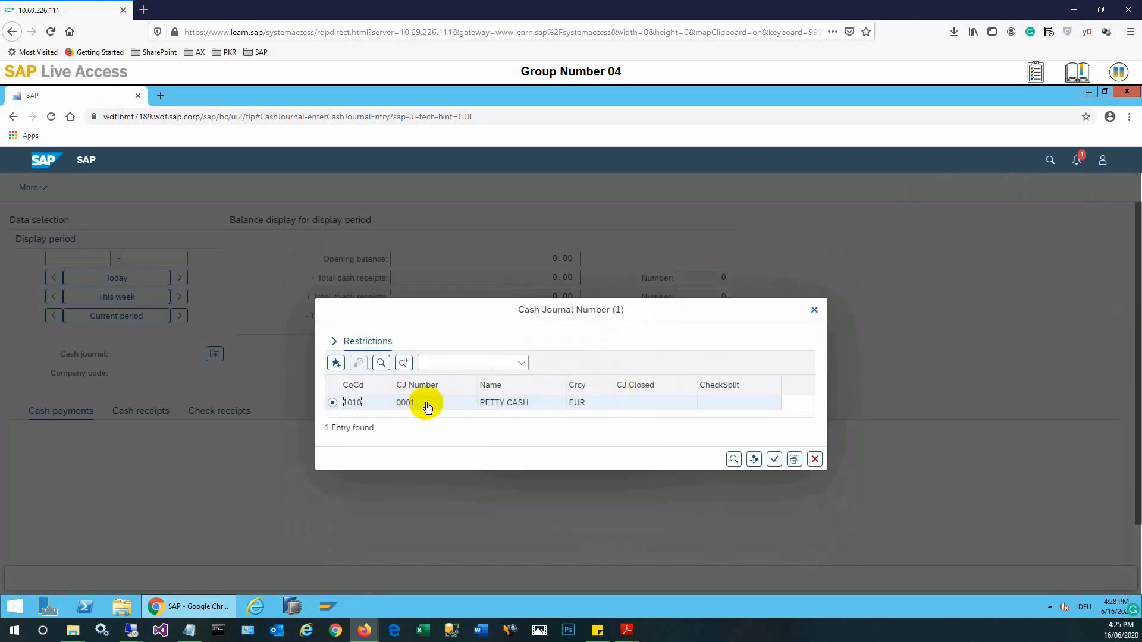
{"action": "left_click", "coordinate": [426, 407]}
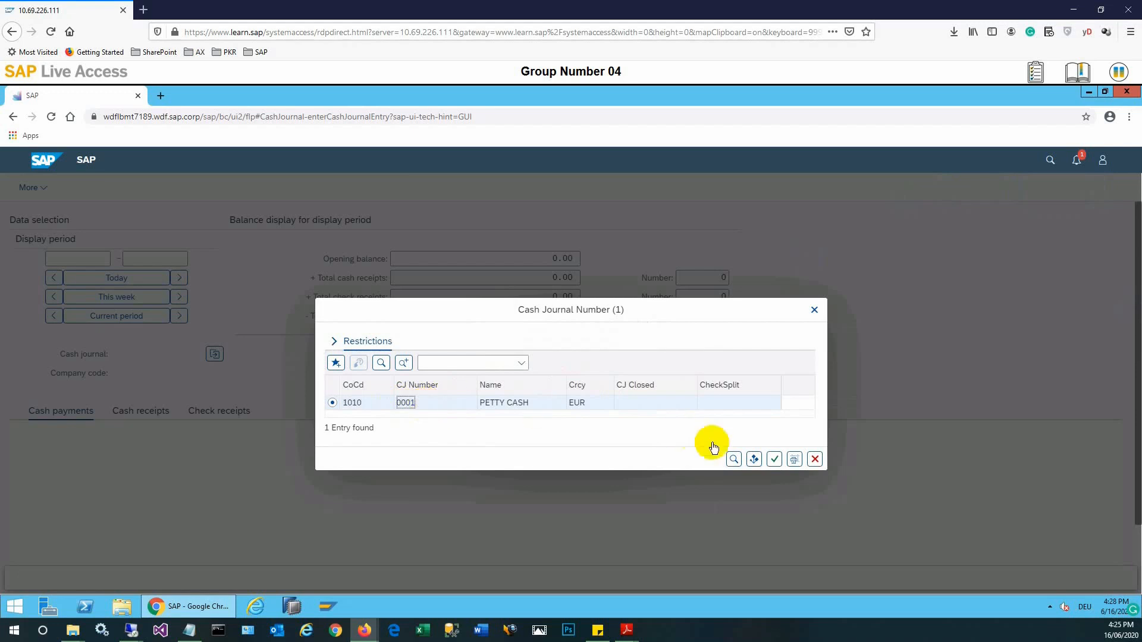
{"action": "left_click", "coordinate": [774, 458]}
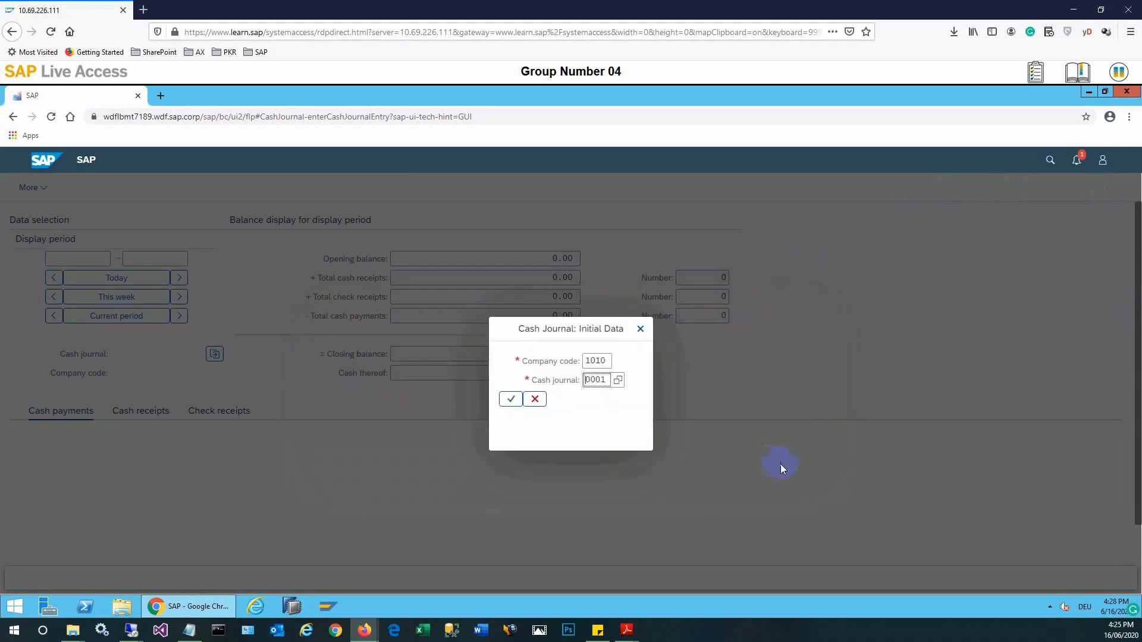
{"action": "left_click", "coordinate": [511, 398]}
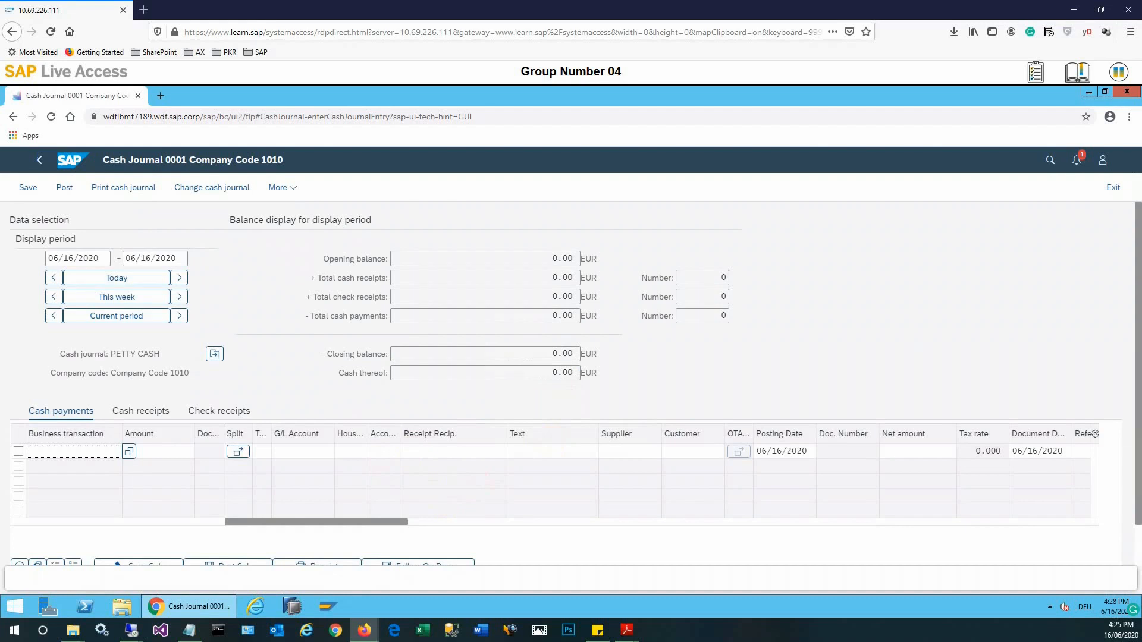
Switch the cash journal entry list to the Cash receipts view
{"action": "left_click", "coordinate": [156, 408]}
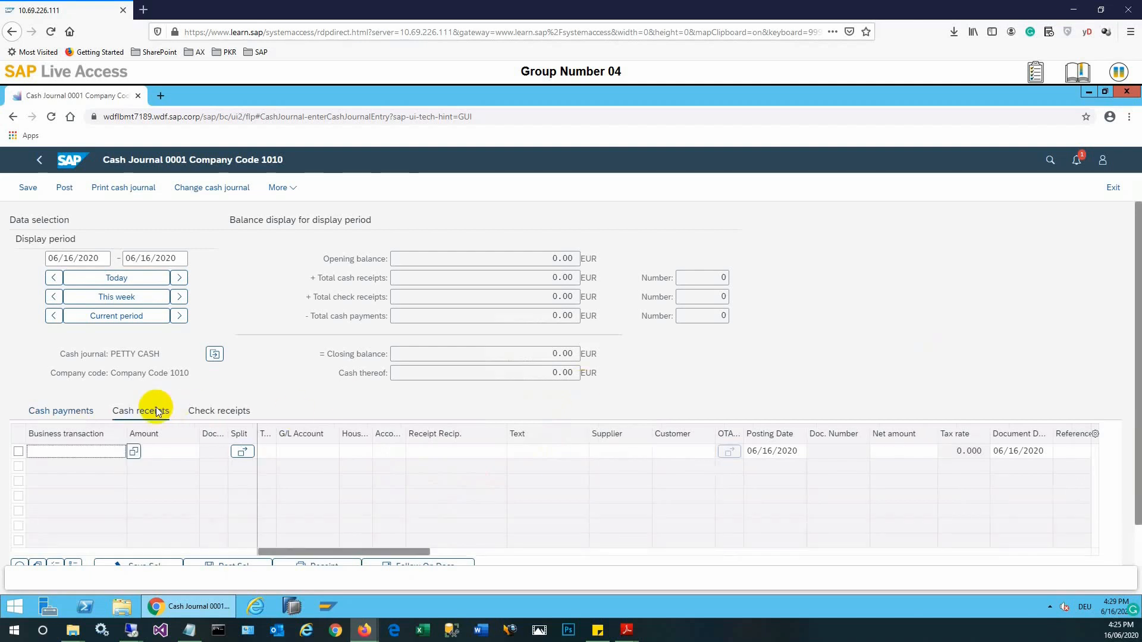
{"action": "left_click", "coordinate": [192, 410]}
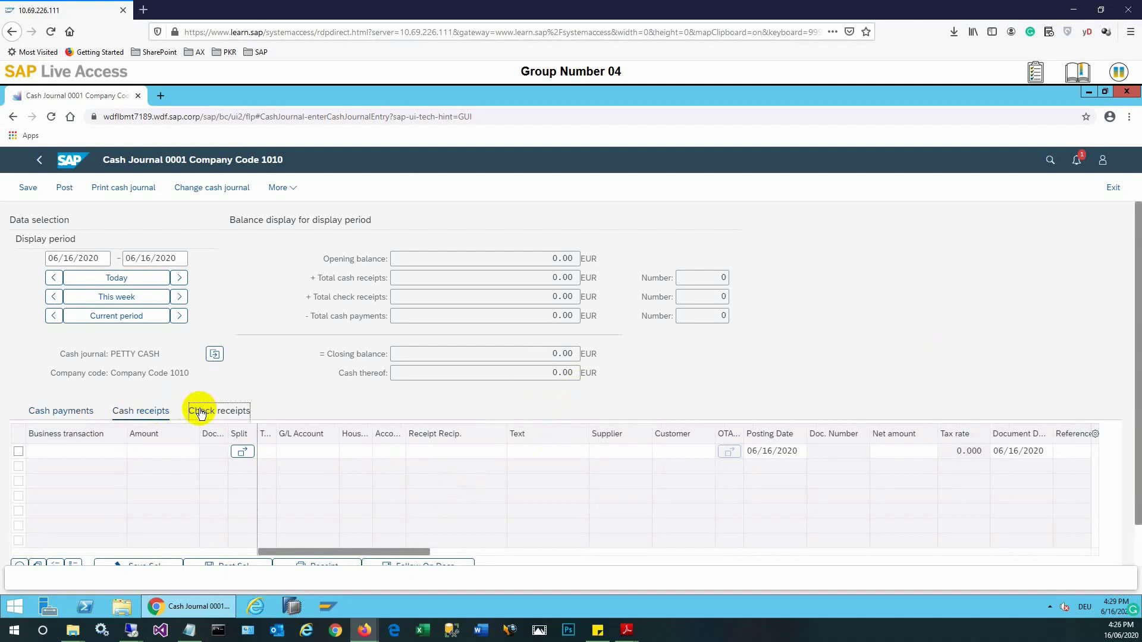
{"action": "left_click", "coordinate": [143, 411]}
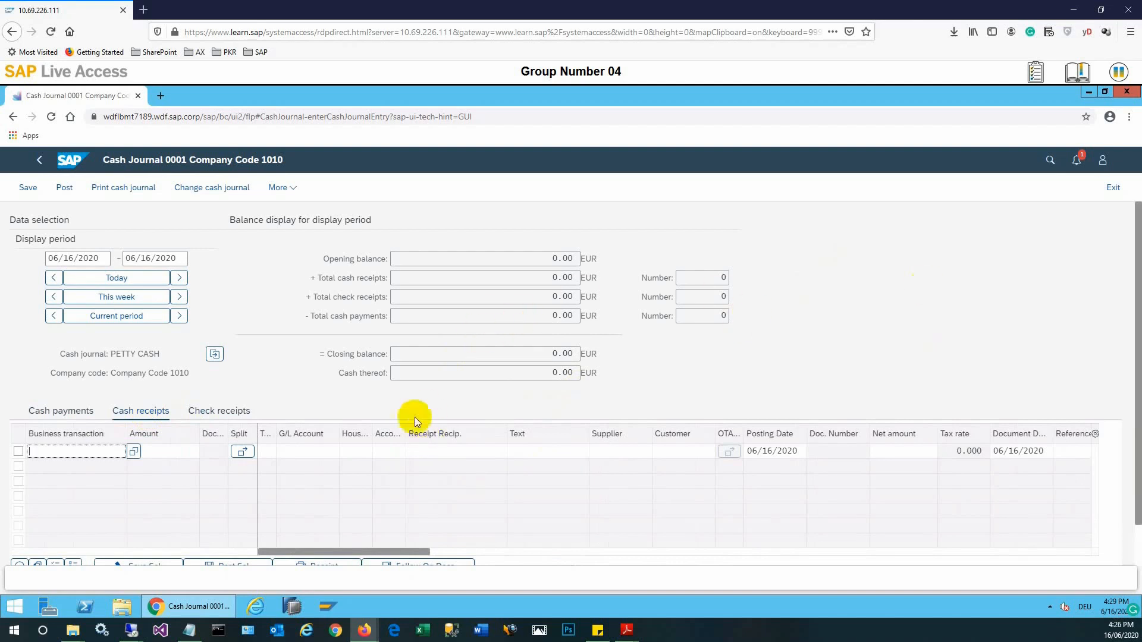
Choose TRANSFER BANK TO JOURNAL as the business transaction of the first receipt line
{"action": "left_click", "coordinate": [131, 454]}
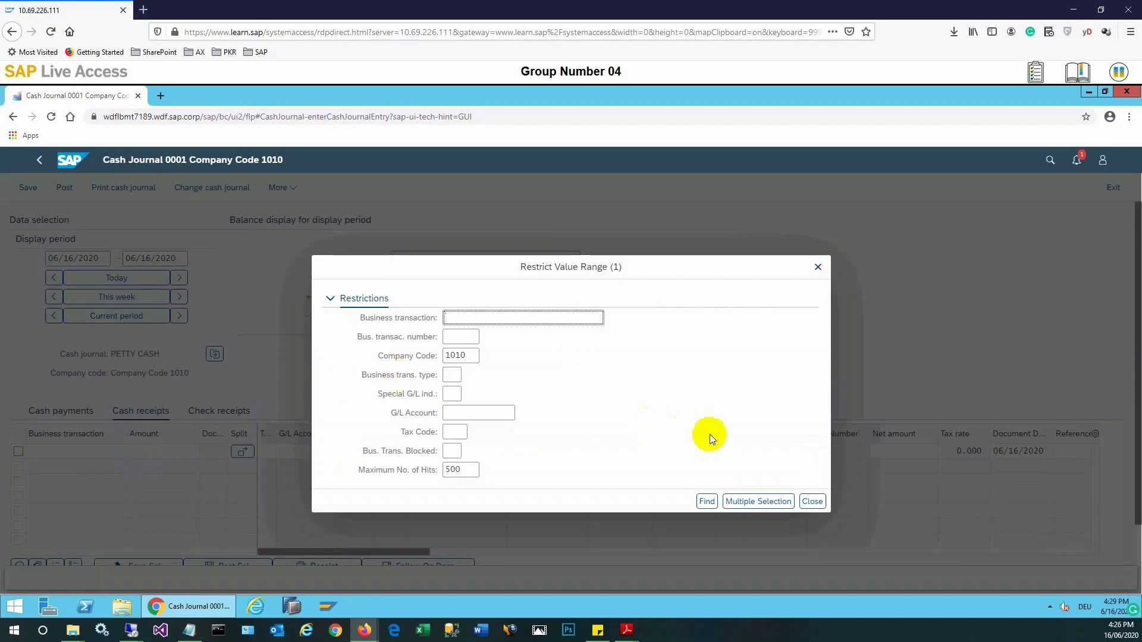
{"action": "left_click", "coordinate": [707, 501]}
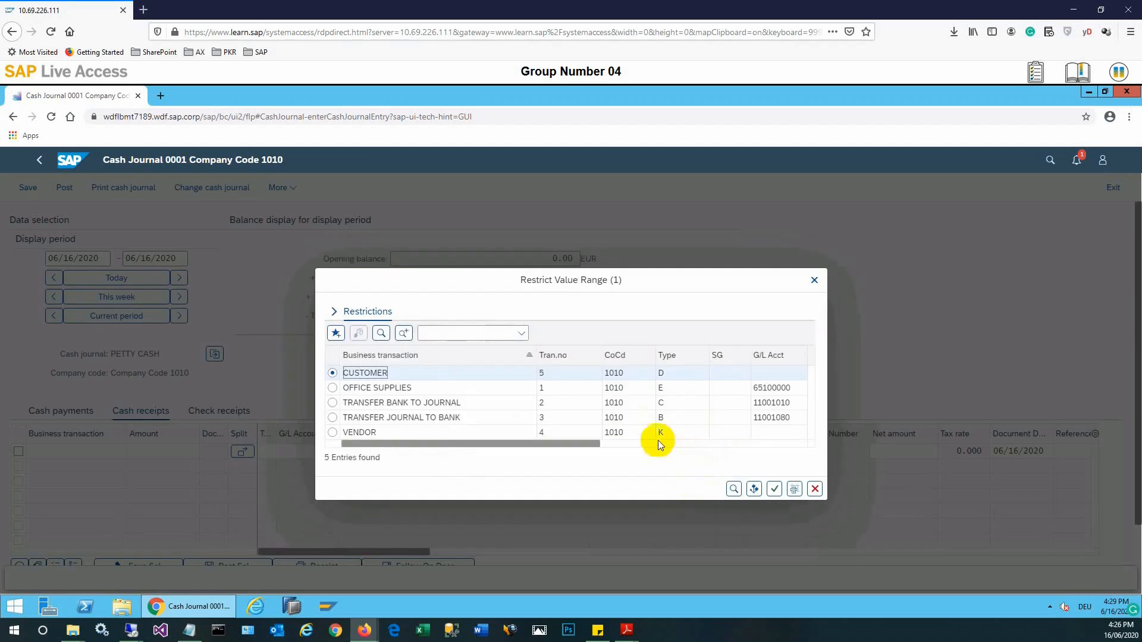
{"action": "left_click", "coordinate": [333, 403]}
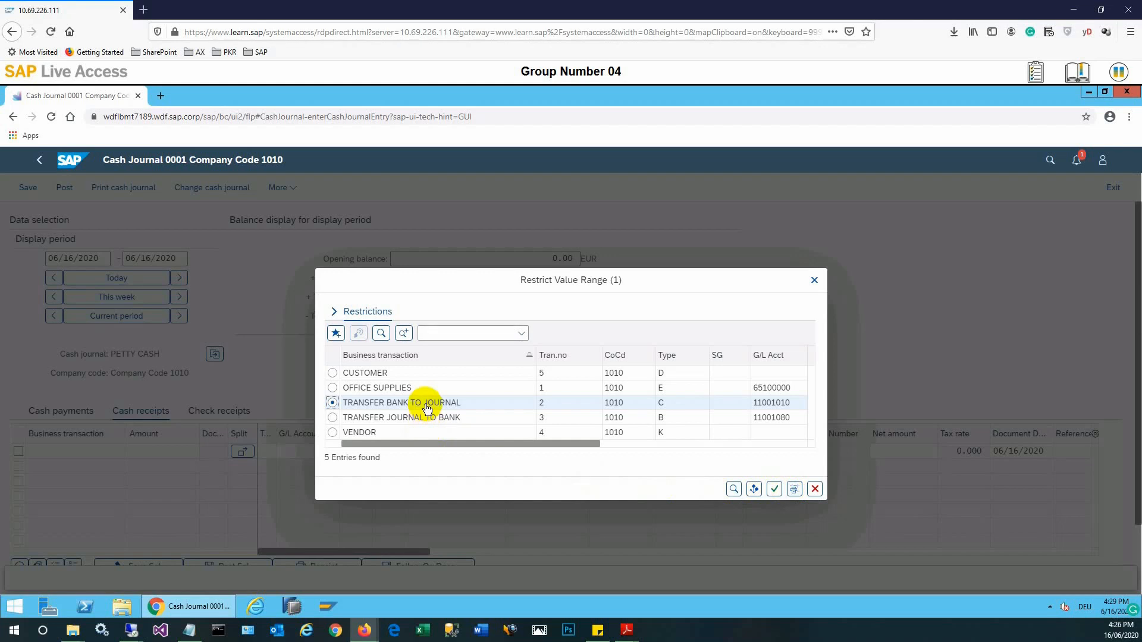
{"action": "left_click", "coordinate": [777, 489]}
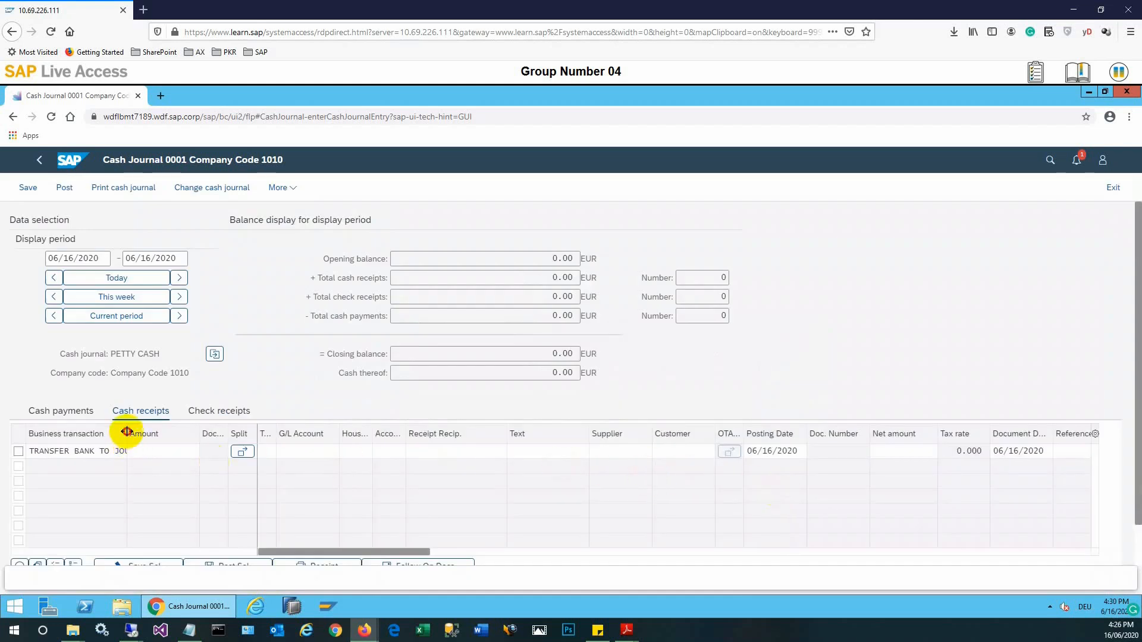
Widen the Business transaction column and enter a receipt amount of 1004
{"action": "left_click", "coordinate": [149, 453]}
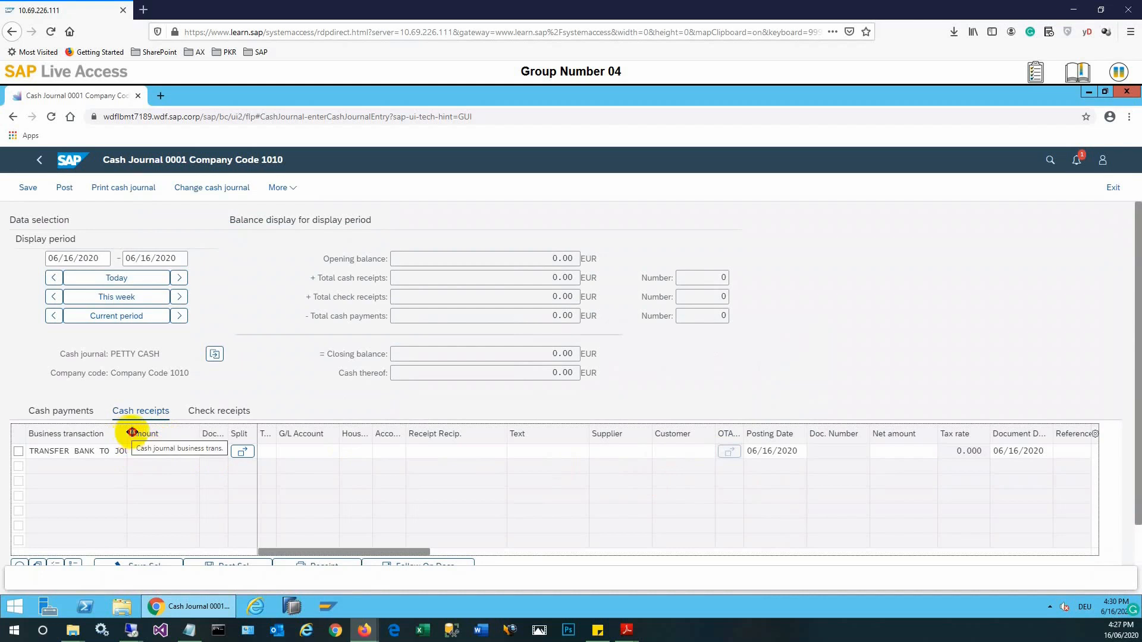
{"action": "left_click_drag", "start_coordinate": [128, 433], "coordinate": [160, 433]}
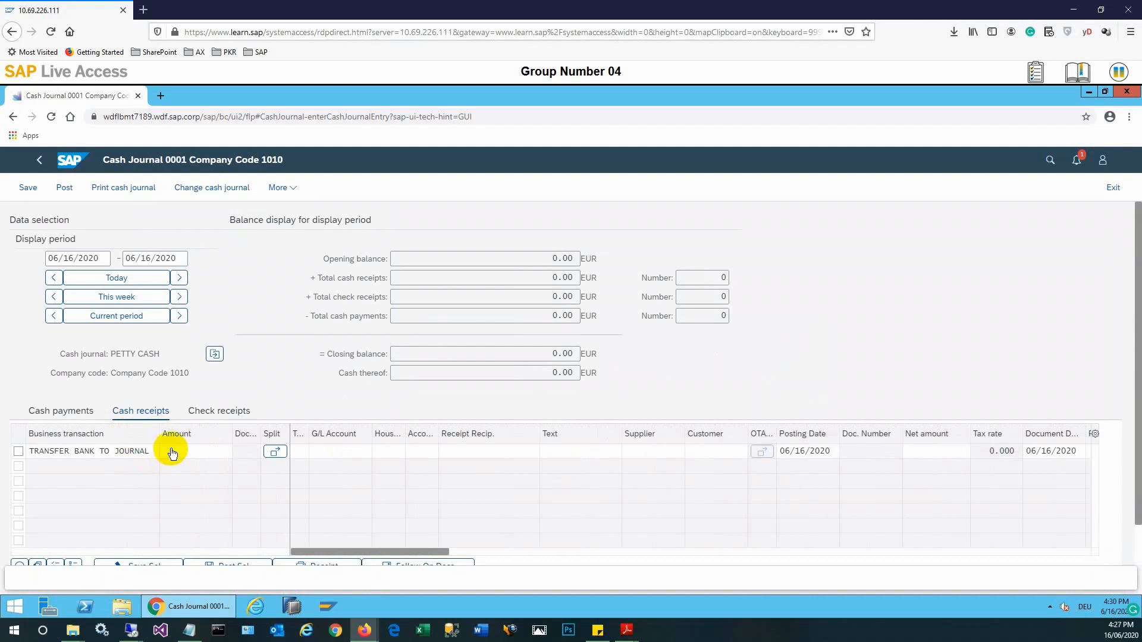
{"action": "left_click", "coordinate": [173, 453]}
{"action": "type", "text": "1"}
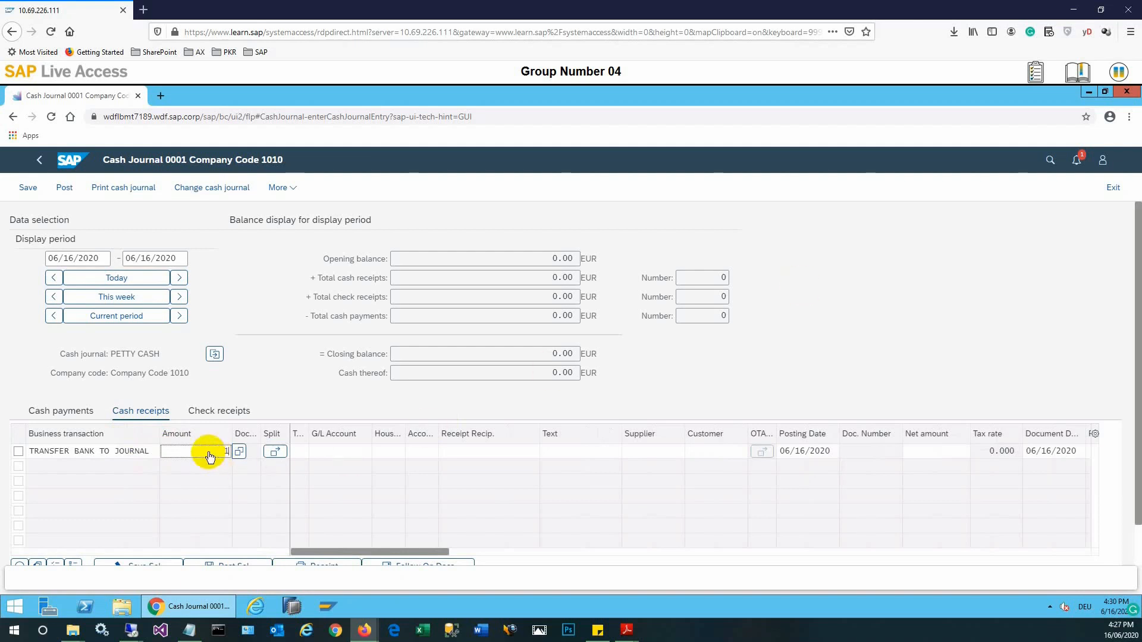
{"action": "type", "text": "000"}
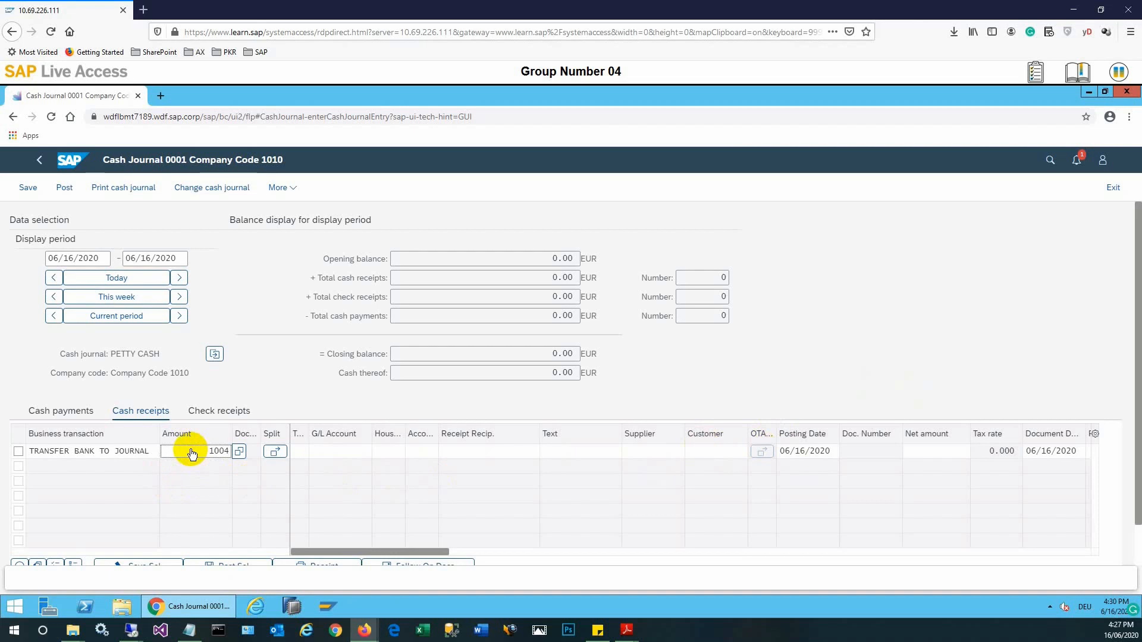
{"action": "key", "text": "Return"}
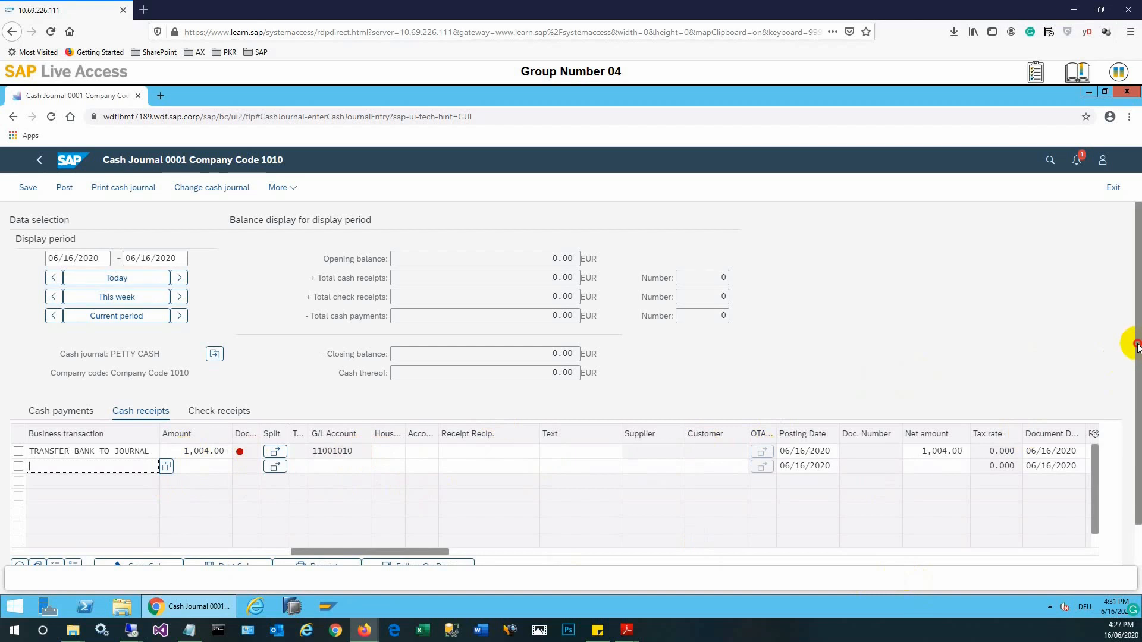
{"action": "left_click_drag", "start_coordinate": [1133, 343], "coordinate": [1134, 402]}
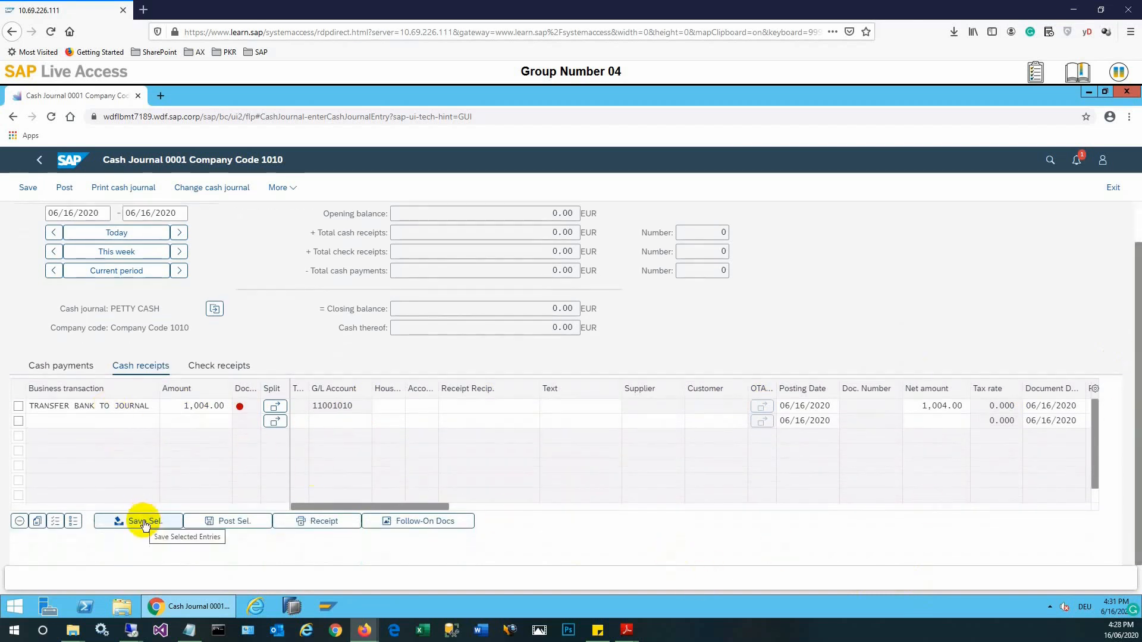
Mark the 1,004.00 receipt row and save it with Save Sel., dismissing the select-an-entry message
{"action": "left_click", "coordinate": [108, 408]}
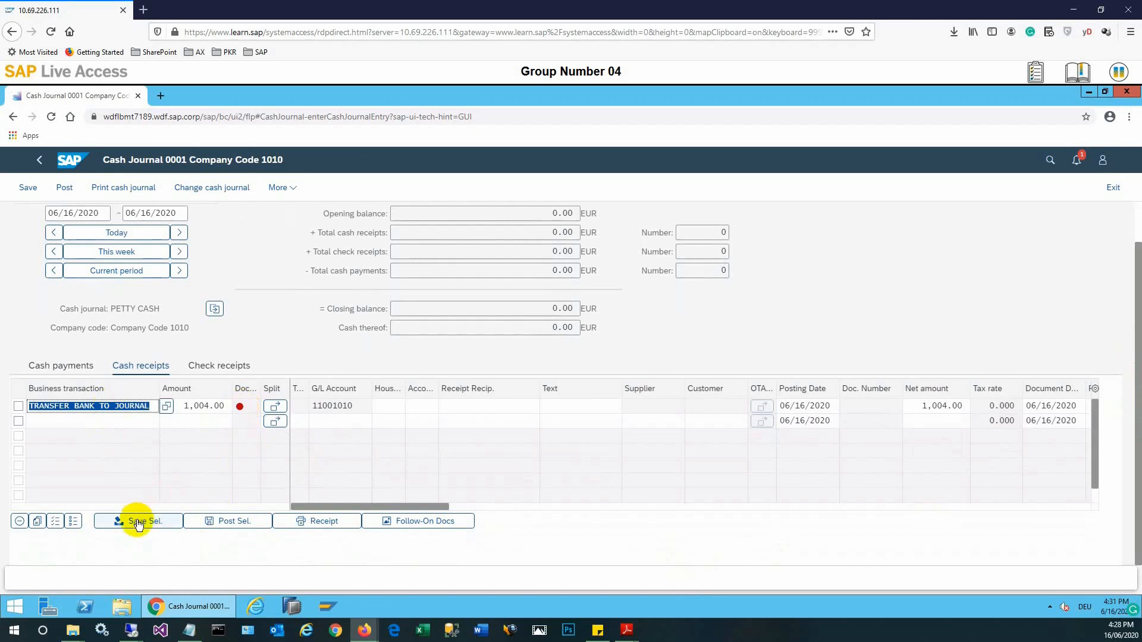
{"action": "left_click", "coordinate": [138, 524]}
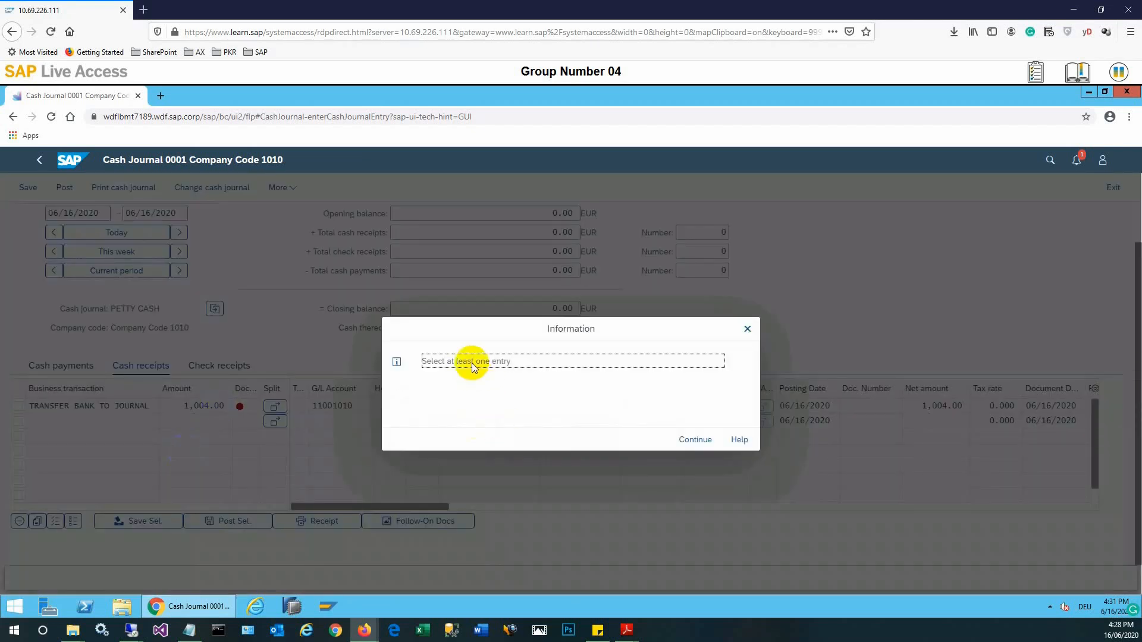
{"action": "left_click", "coordinate": [694, 439]}
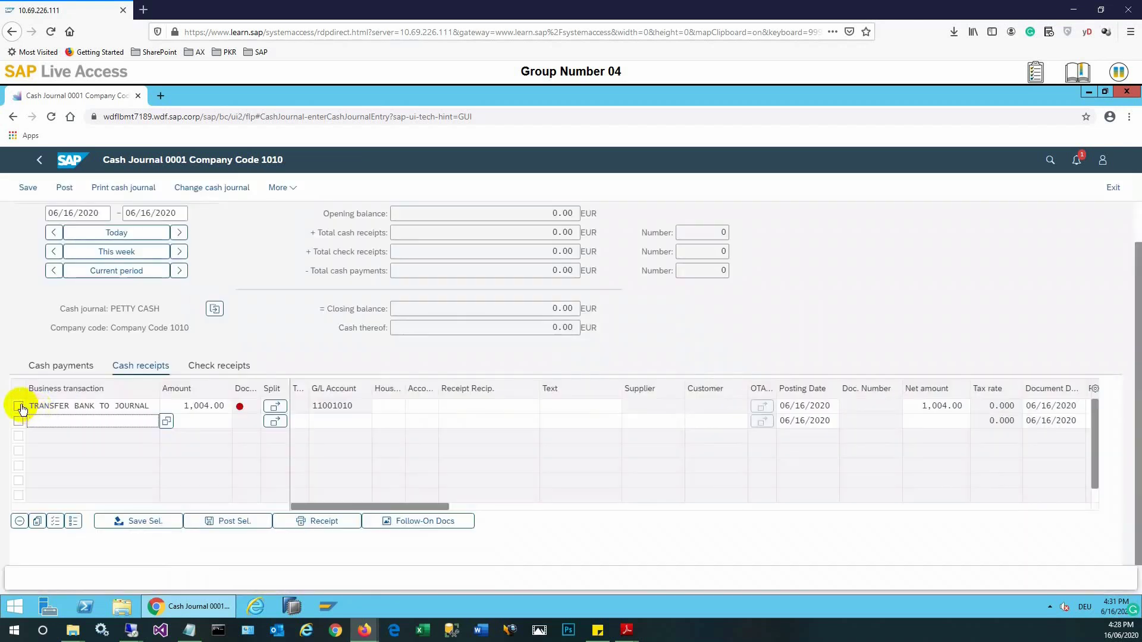
{"action": "left_click", "coordinate": [18, 407]}
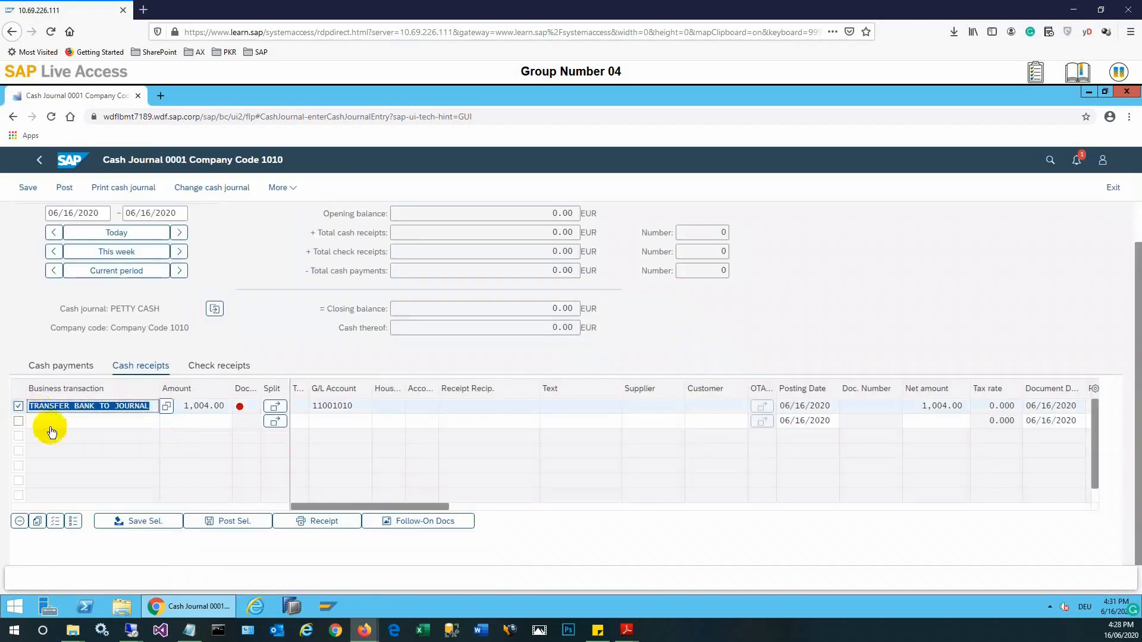
{"action": "left_click", "coordinate": [143, 521]}
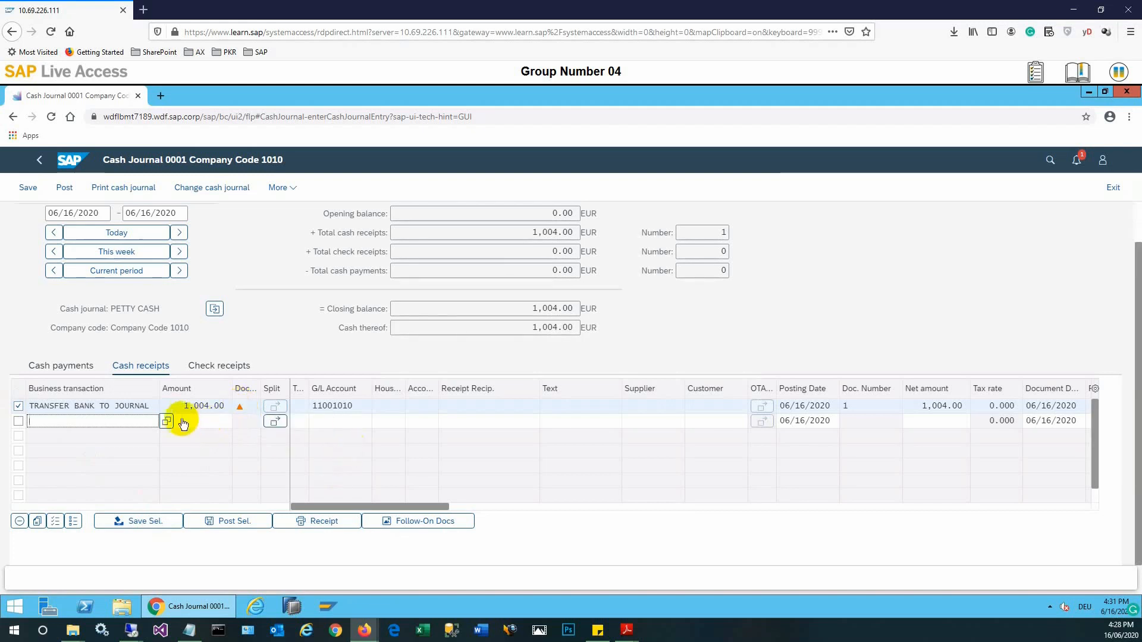
Post the selected 1,004.00 receipt and switch to the Cash payments list
{"action": "left_click", "coordinate": [223, 521]}
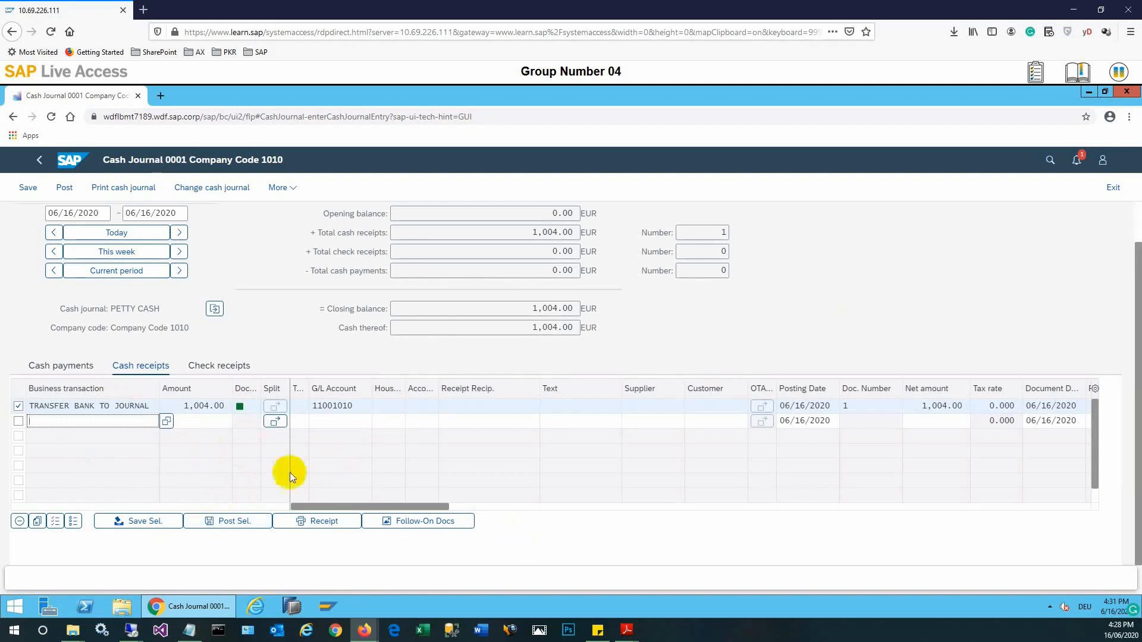
{"action": "left_click", "coordinate": [62, 364]}
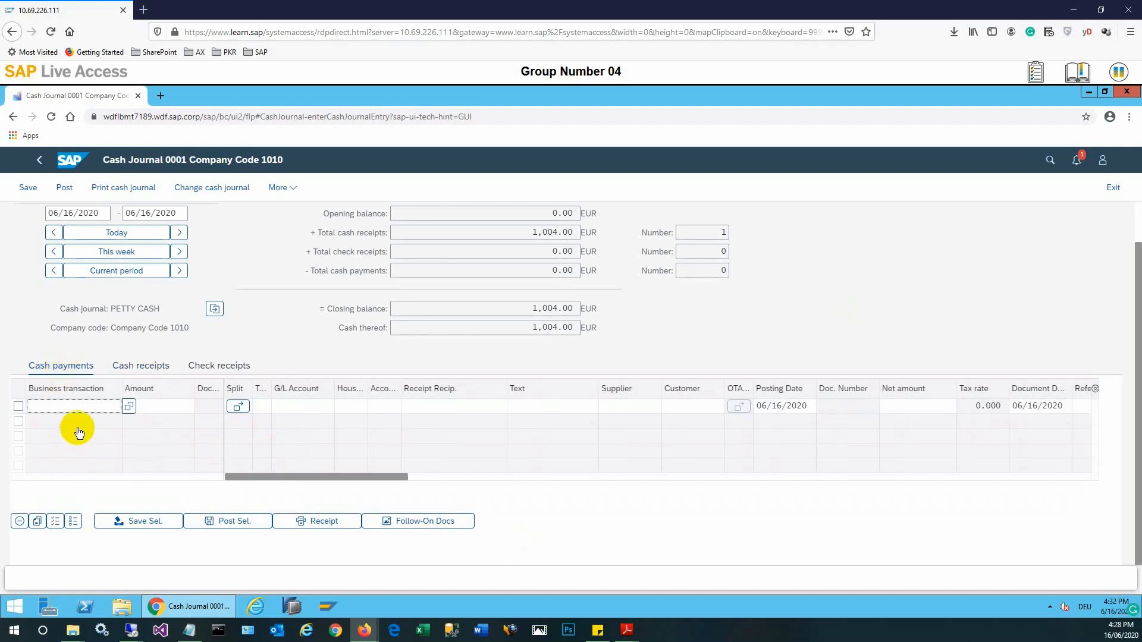
Choose OFFICE SUPPLIES as the business transaction of the first payment line
{"action": "left_click", "coordinate": [127, 407]}
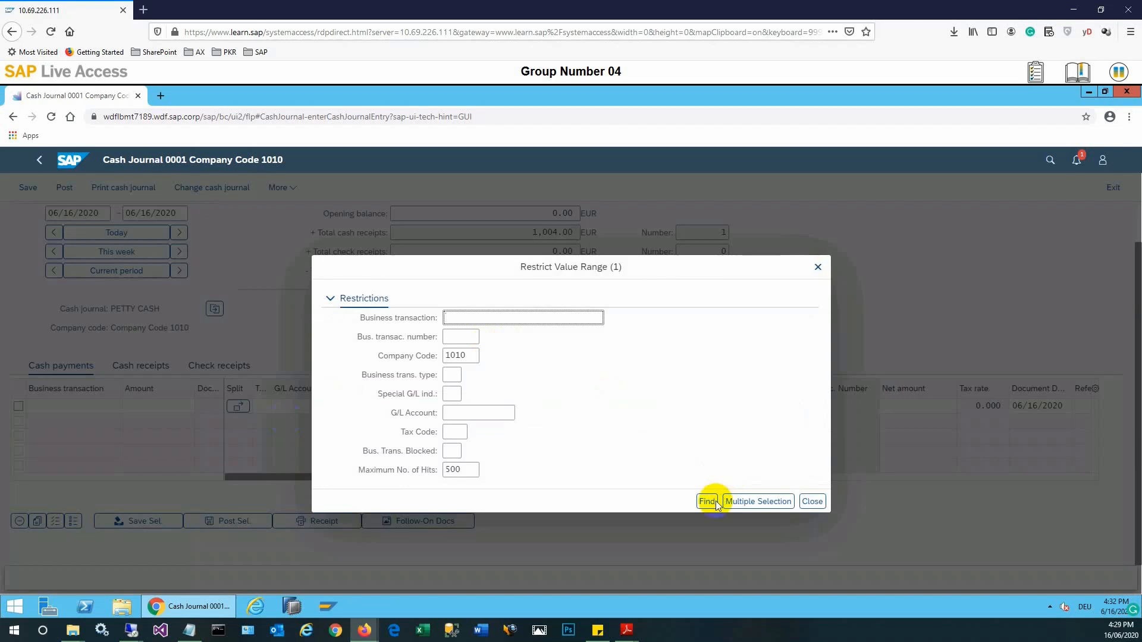
{"action": "left_click", "coordinate": [706, 502]}
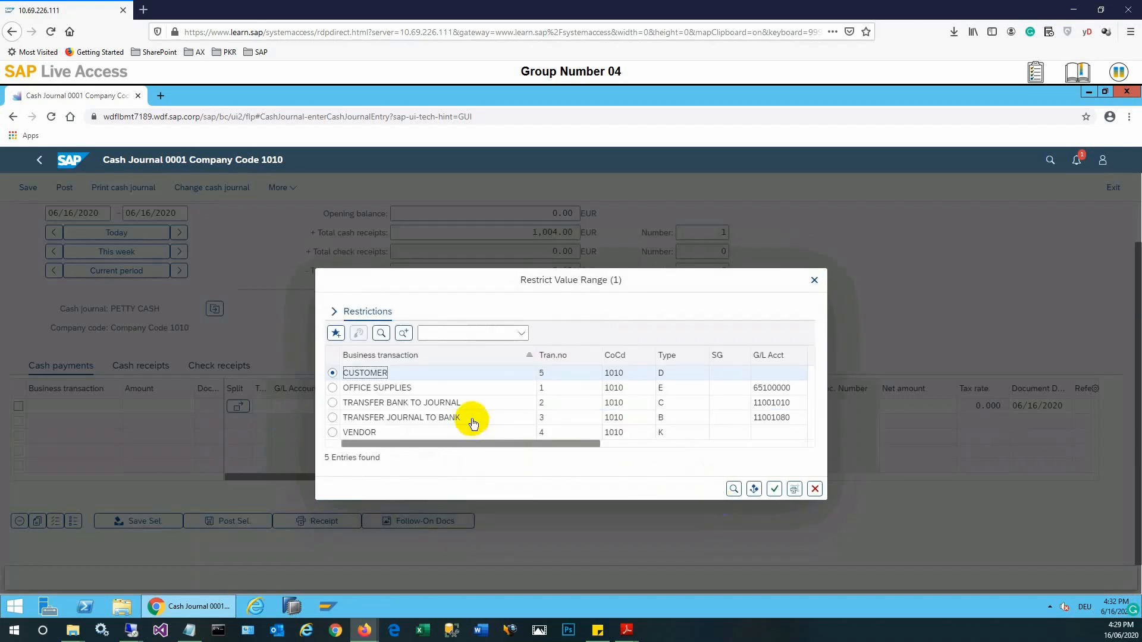
{"action": "left_click", "coordinate": [334, 388]}
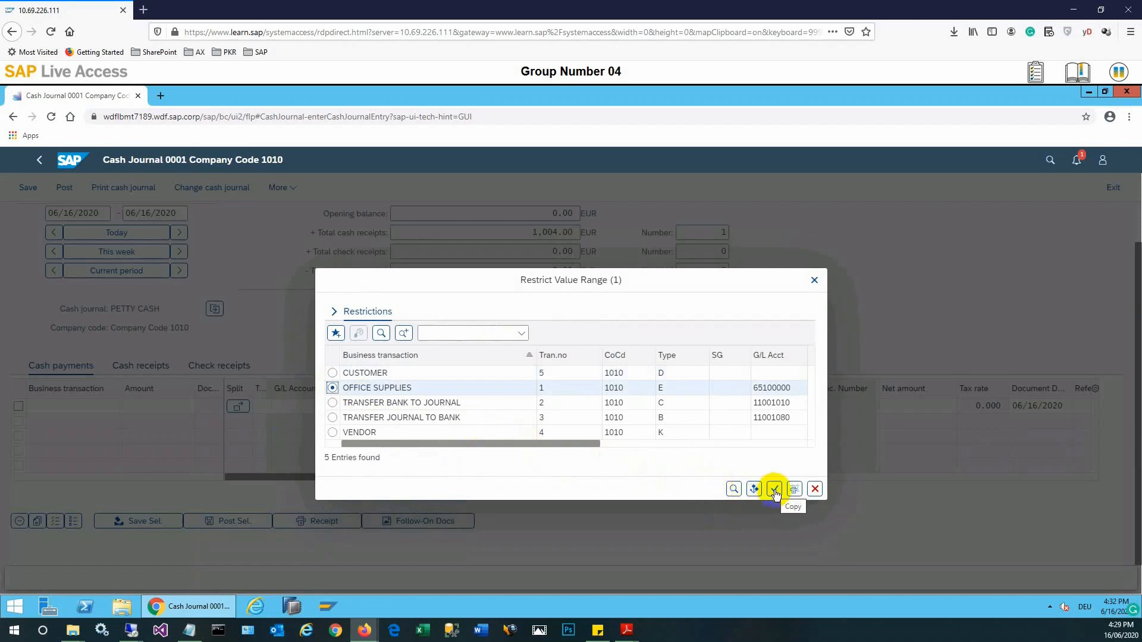
{"action": "left_click", "coordinate": [775, 489]}
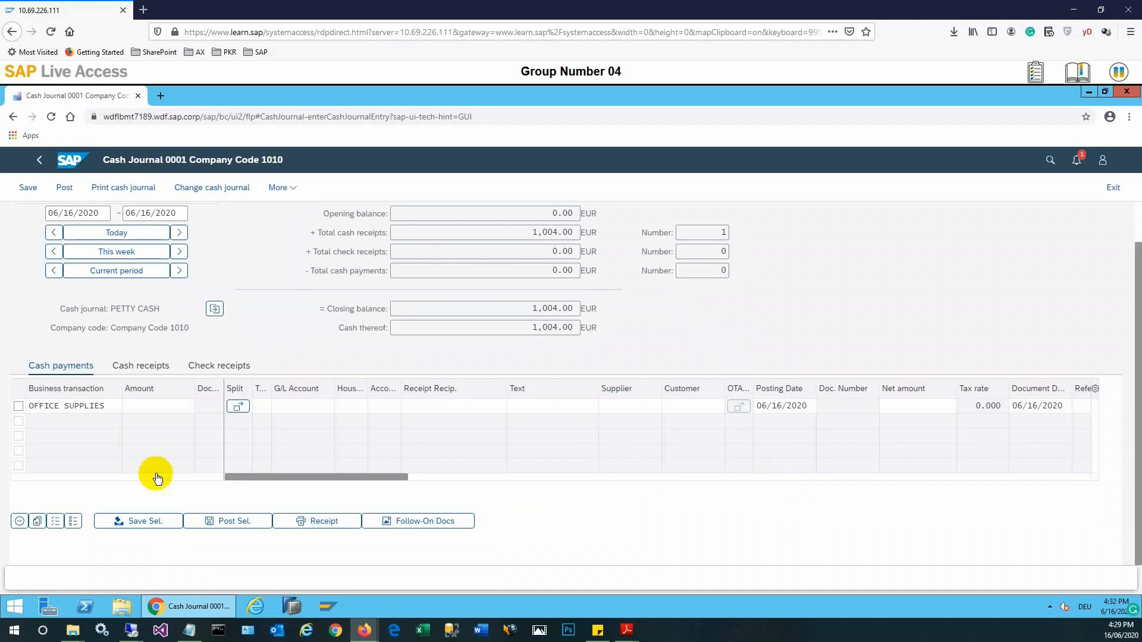
Enter a payment amount of 304 on the OFFICE SUPPLIES line
{"action": "left_click", "coordinate": [152, 409]}
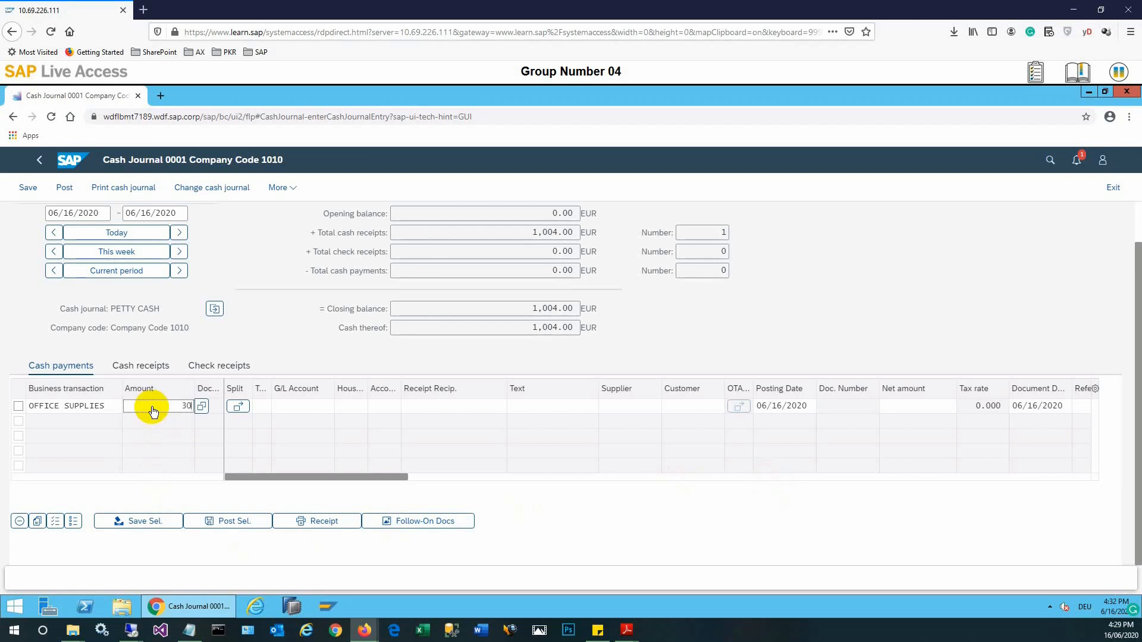
{"action": "type", "text": "304"}
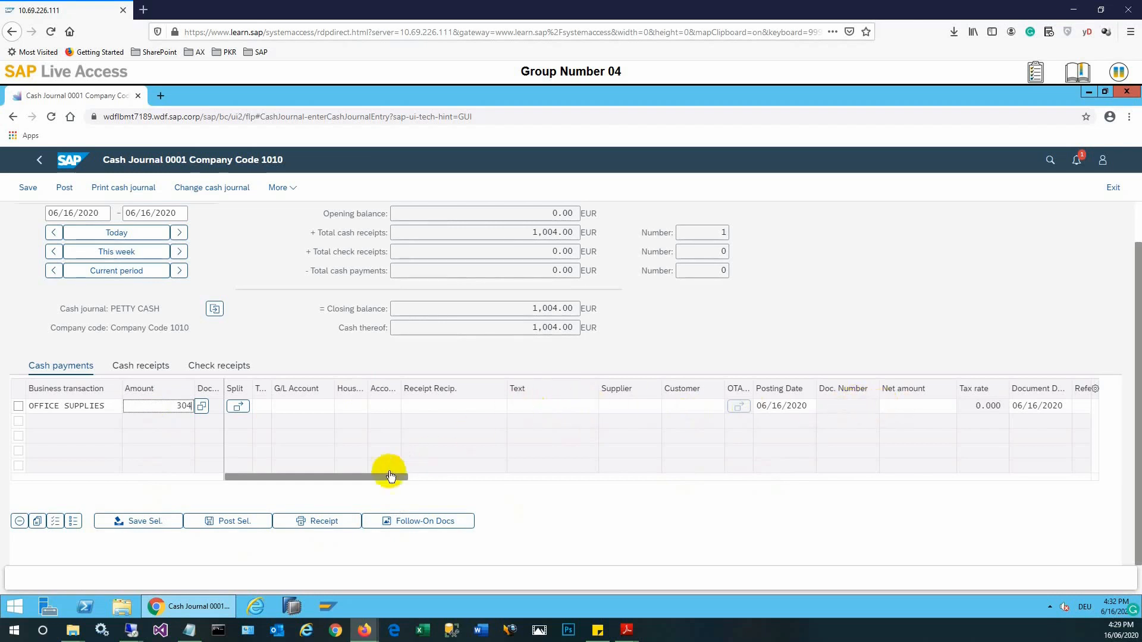
{"action": "left_click_drag", "start_coordinate": [386, 475], "coordinate": [571, 482]}
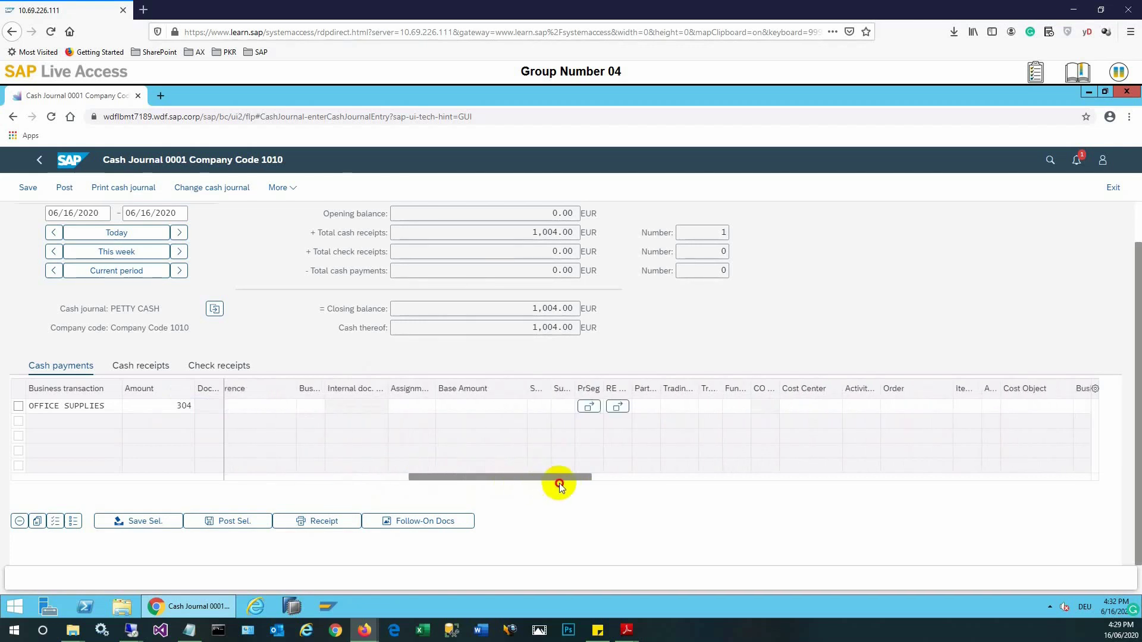
Set cost center 10101101 on the OFFICE SUPPLIES payment and validate the row at 304.00
{"action": "left_click", "coordinate": [799, 408]}
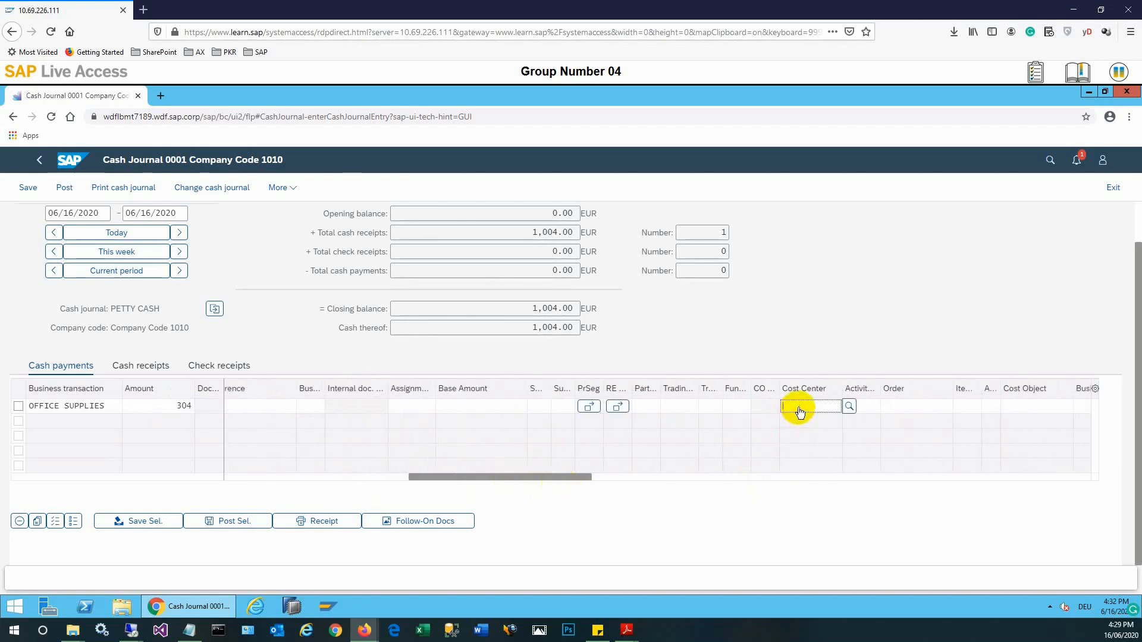
{"action": "type", "text": "1010"}
{"action": "type", "text": "1101"}
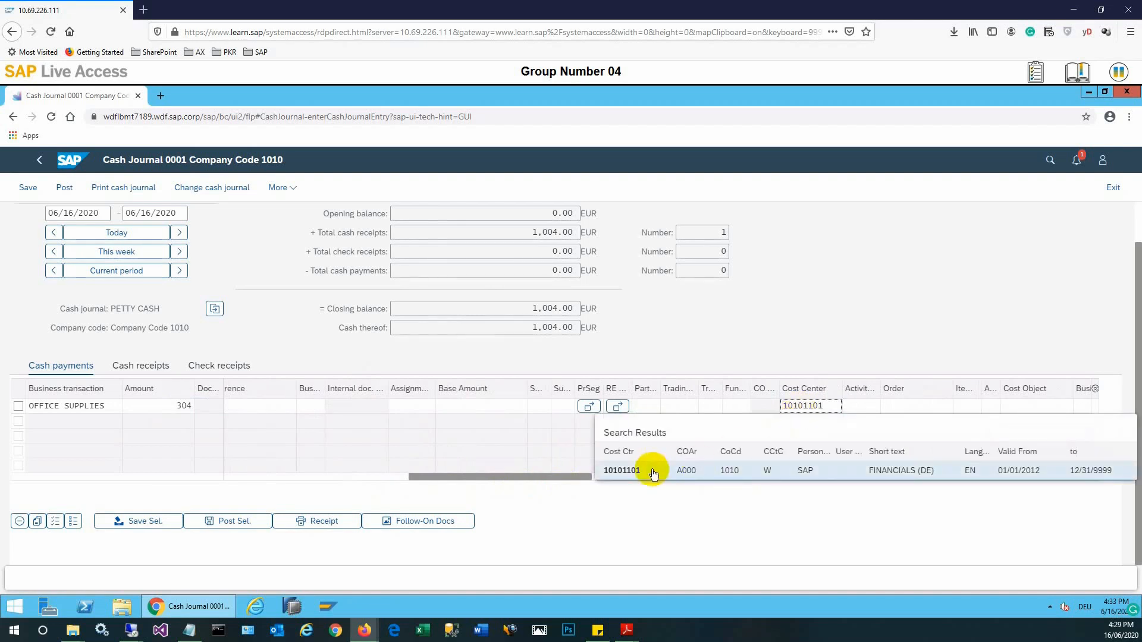
{"action": "left_click", "coordinate": [653, 470]}
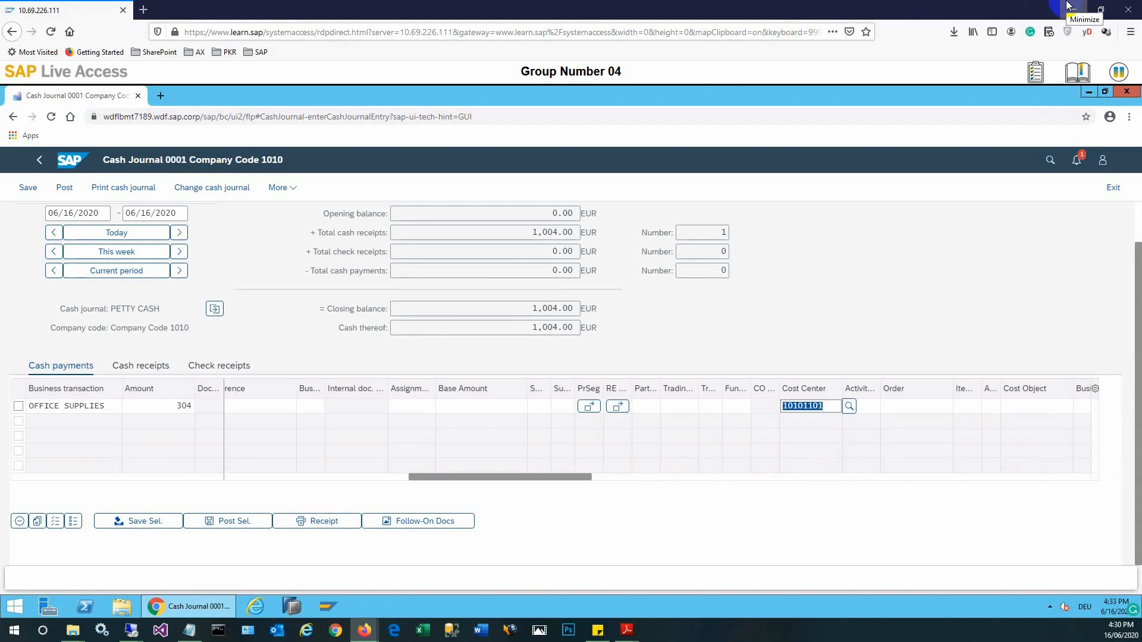
{"action": "left_click", "coordinate": [803, 409]}
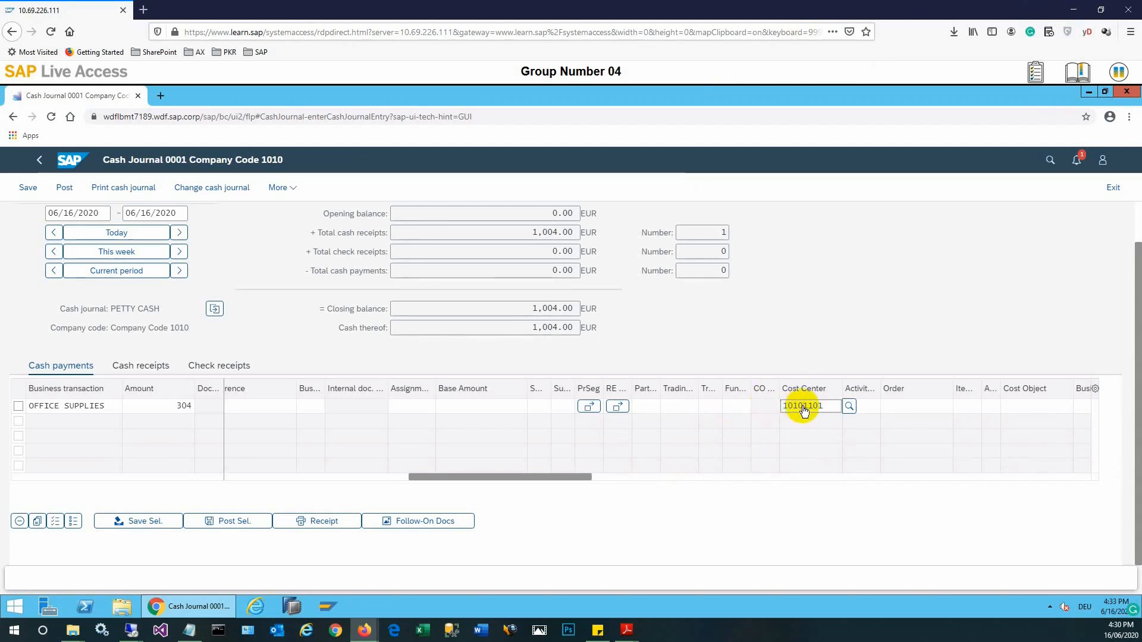
{"action": "key", "text": "Return"}
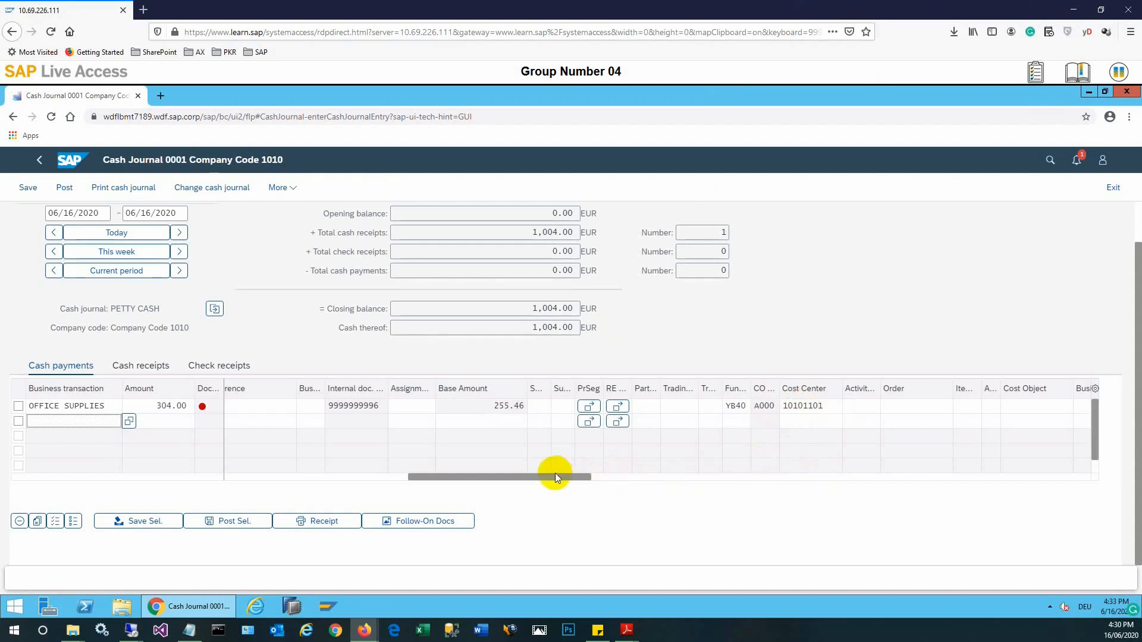
{"action": "left_click_drag", "start_coordinate": [555, 476], "coordinate": [457, 474]}
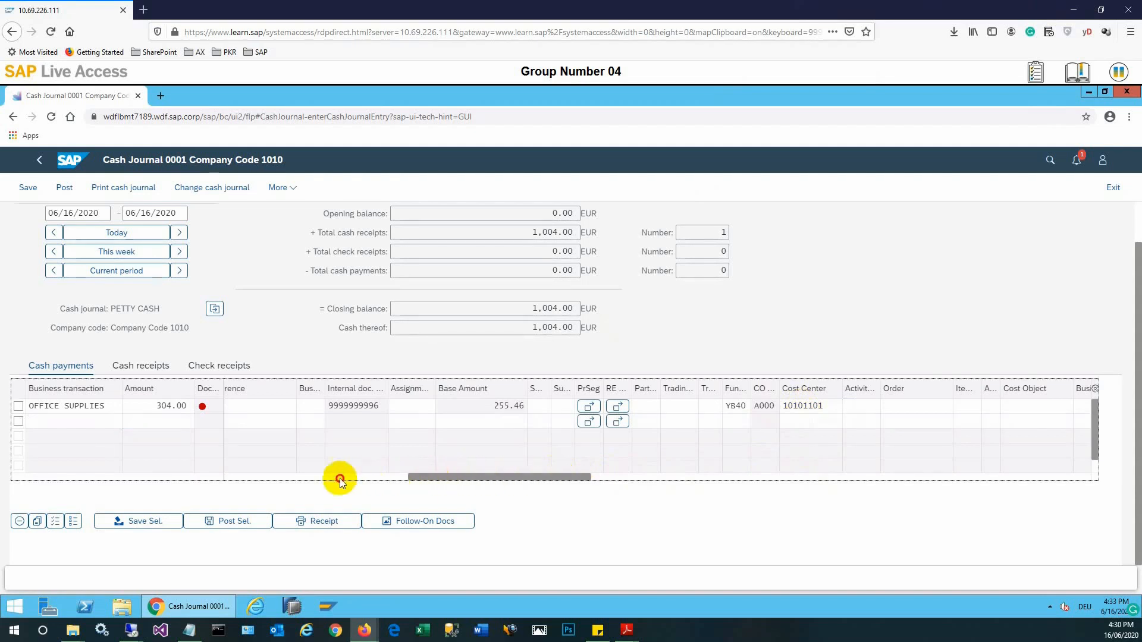
{"action": "left_click", "coordinate": [277, 479]}
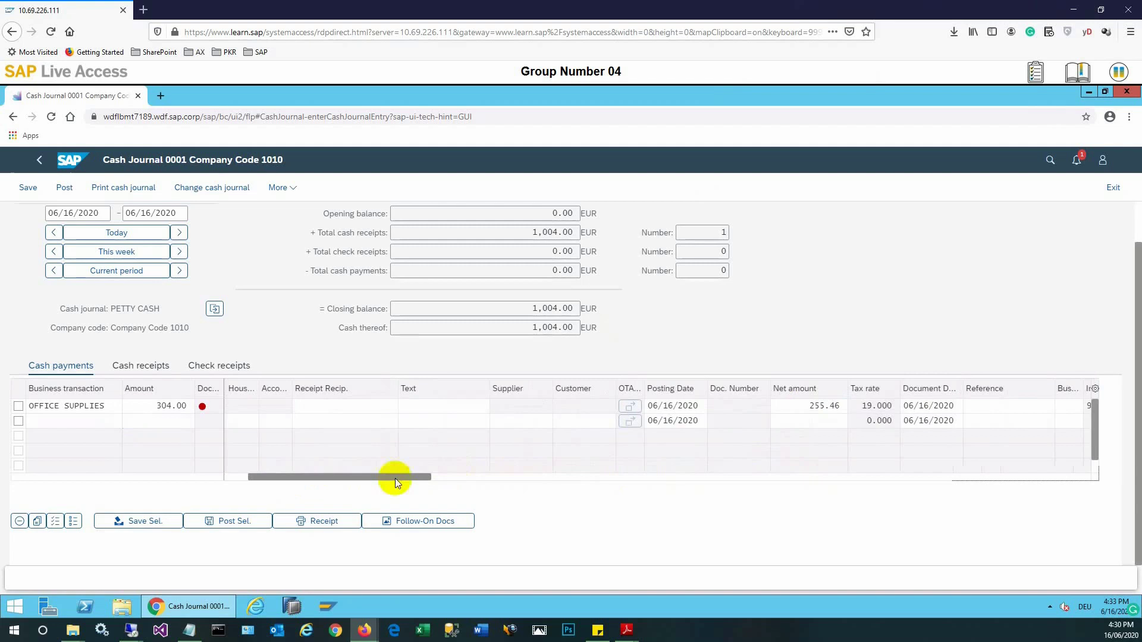
{"action": "left_click", "coordinate": [230, 477]}
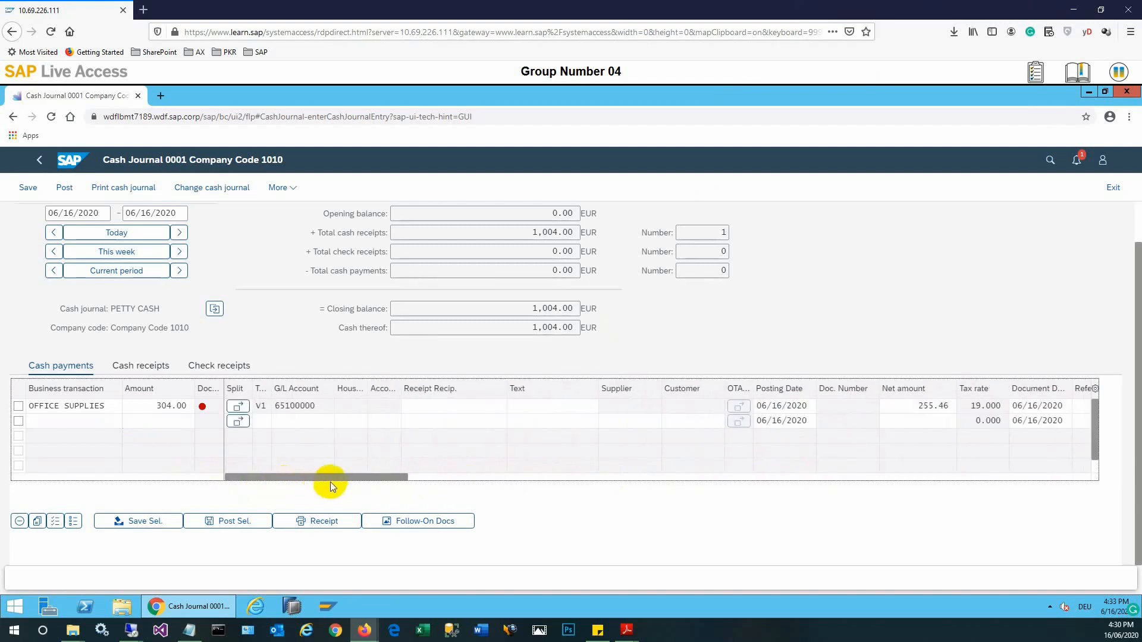
{"action": "left_click_drag", "start_coordinate": [330, 483], "coordinate": [995, 480]}
{"action": "left_click_drag", "start_coordinate": [410, 485], "coordinate": [221, 476]}
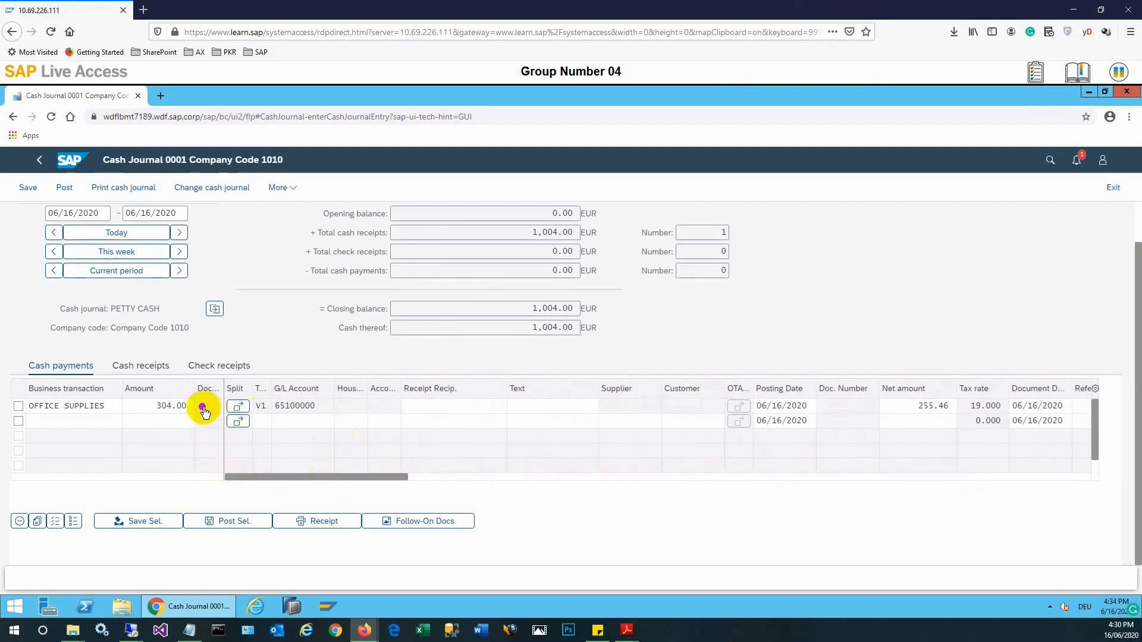
{"action": "mouse_move", "coordinate": [202, 407]}
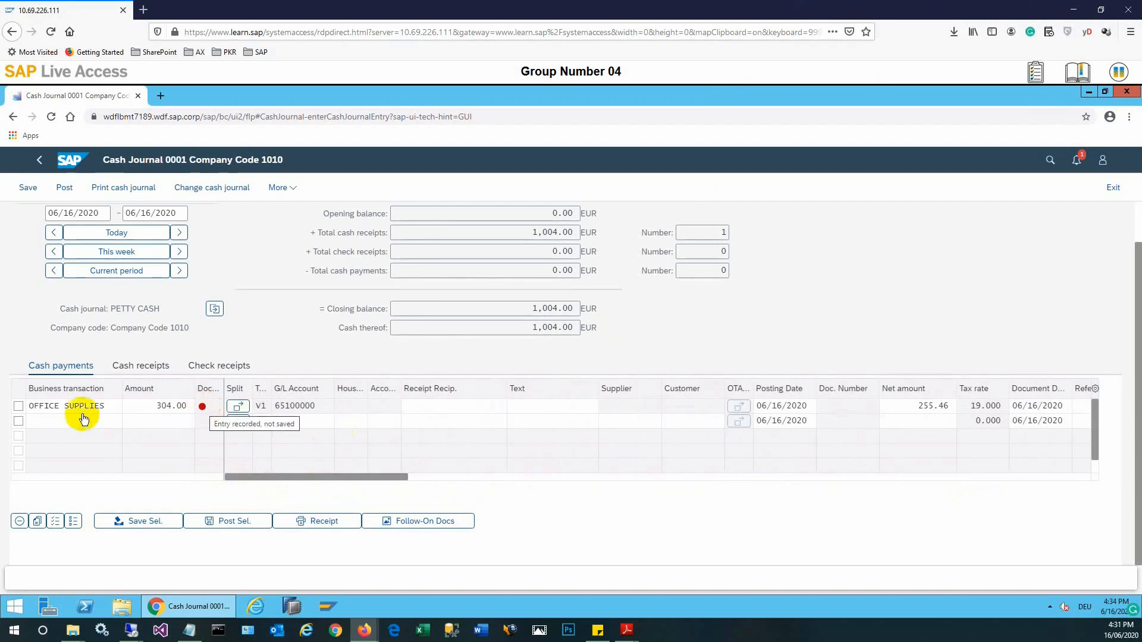
Mark the OFFICE SUPPLIES row, save it as document 2 and post it, leaving closing balance 700.00
{"action": "left_click", "coordinate": [19, 406]}
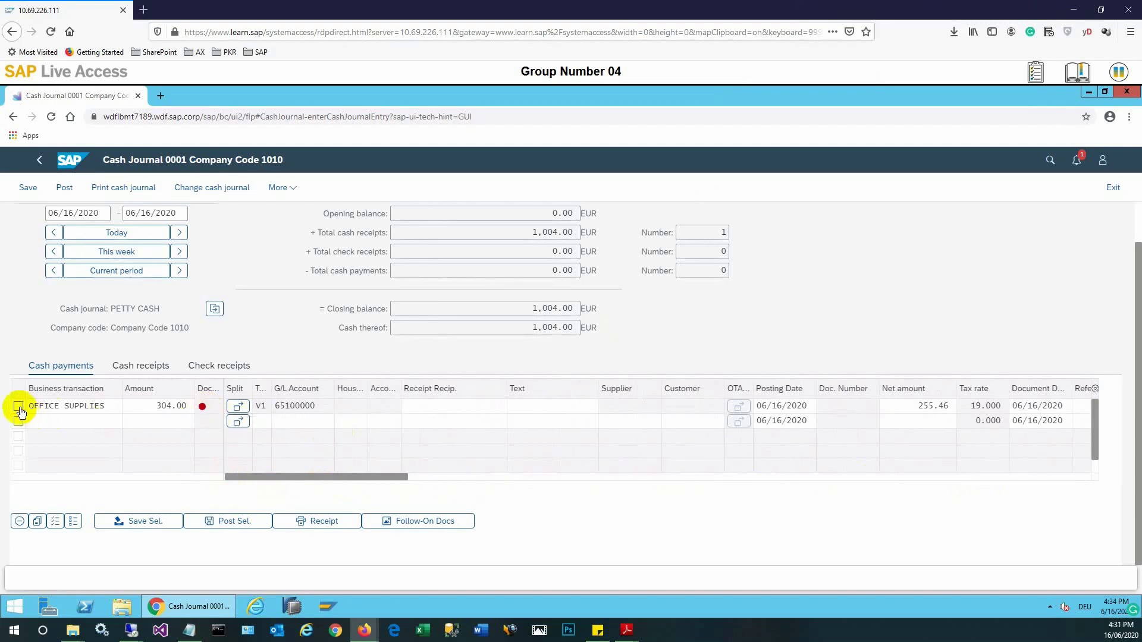
{"action": "left_click", "coordinate": [134, 522]}
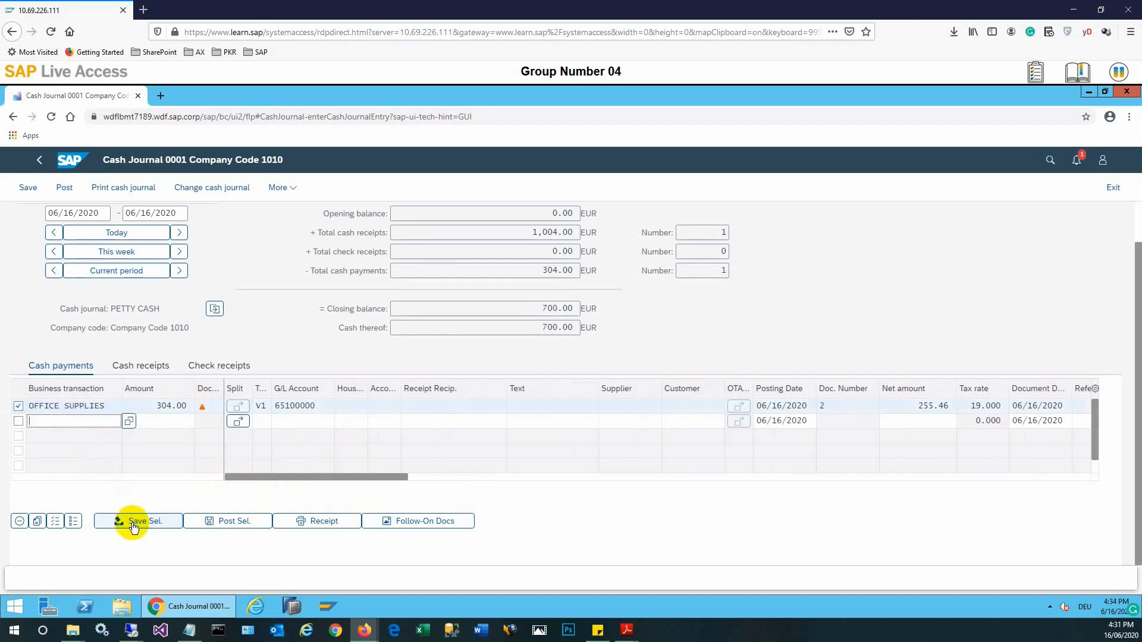
{"action": "left_click", "coordinate": [229, 521]}
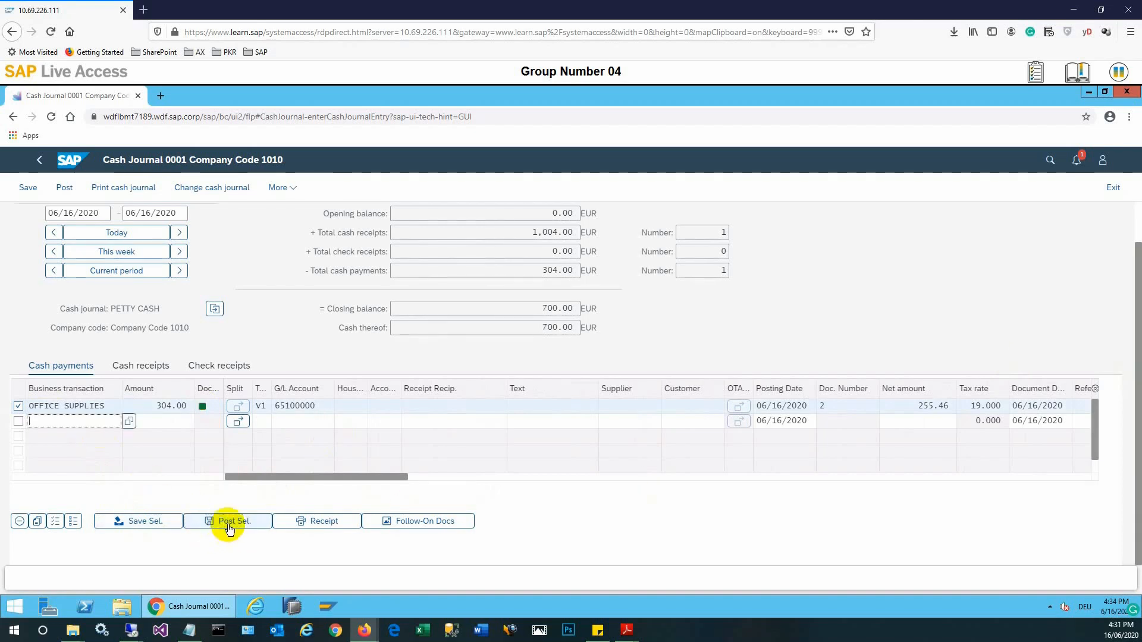